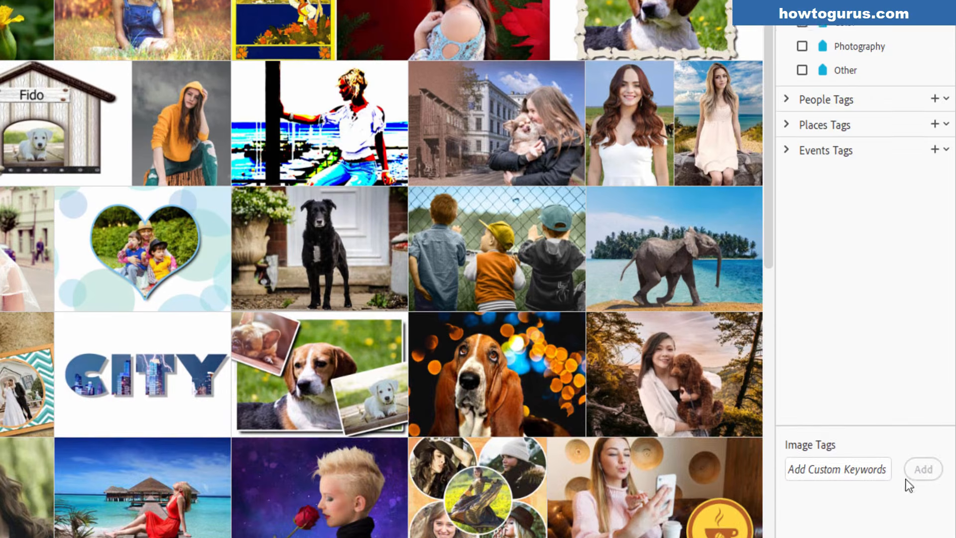
# Hide and reshow the tags and information panel, and compare its Information and Tags views.
pyautogui.click(929, 491)
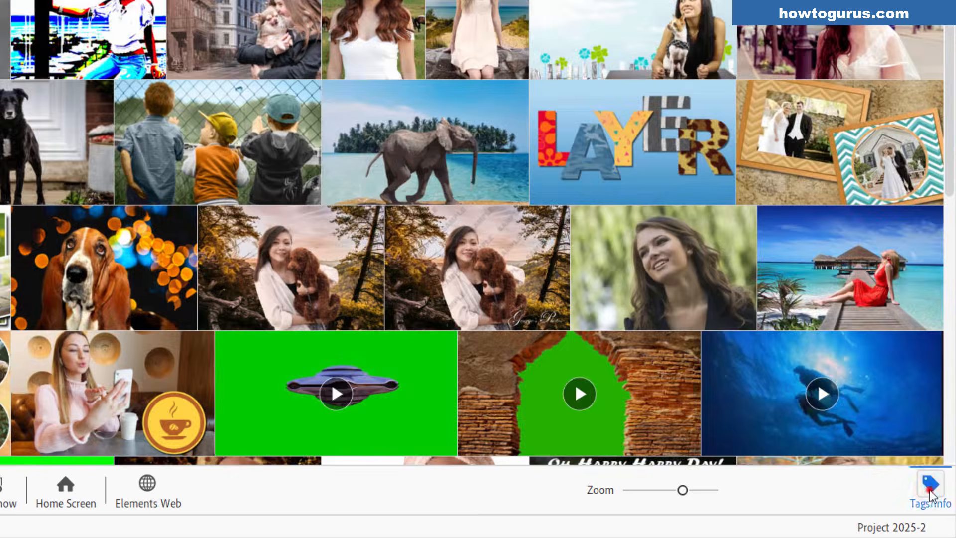
pyautogui.click(929, 490)
pyautogui.click(929, 491)
pyautogui.click(929, 491)
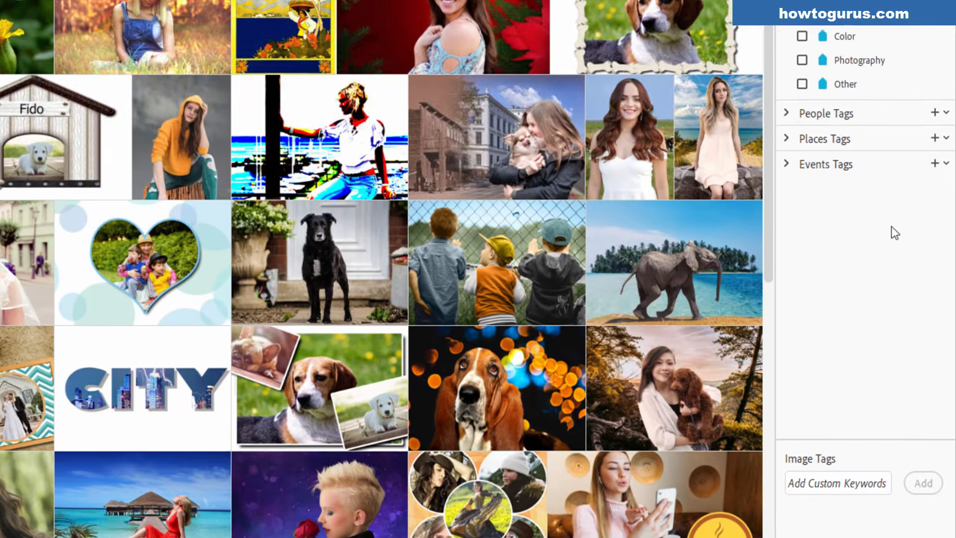
pyautogui.click(837, 114)
pyautogui.click(798, 113)
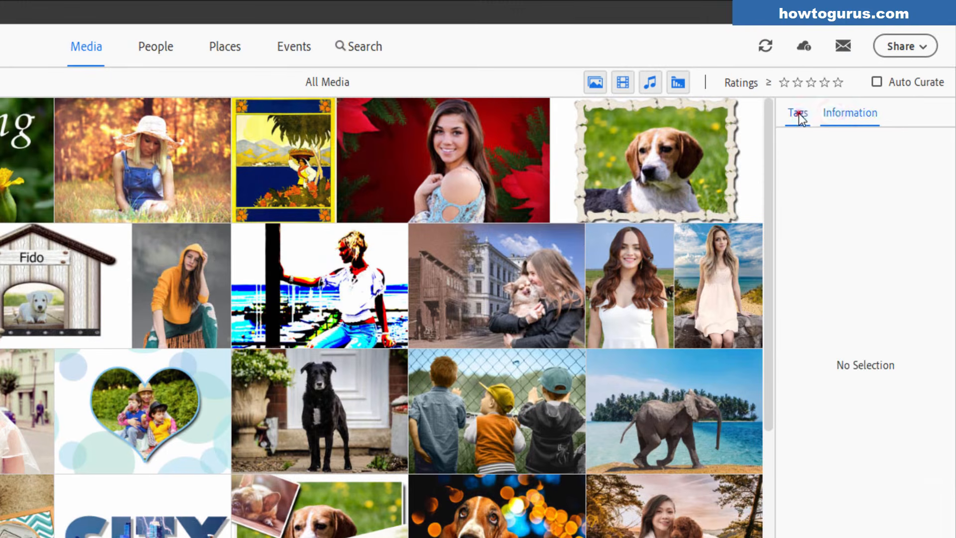
pyautogui.click(846, 113)
pyautogui.click(798, 113)
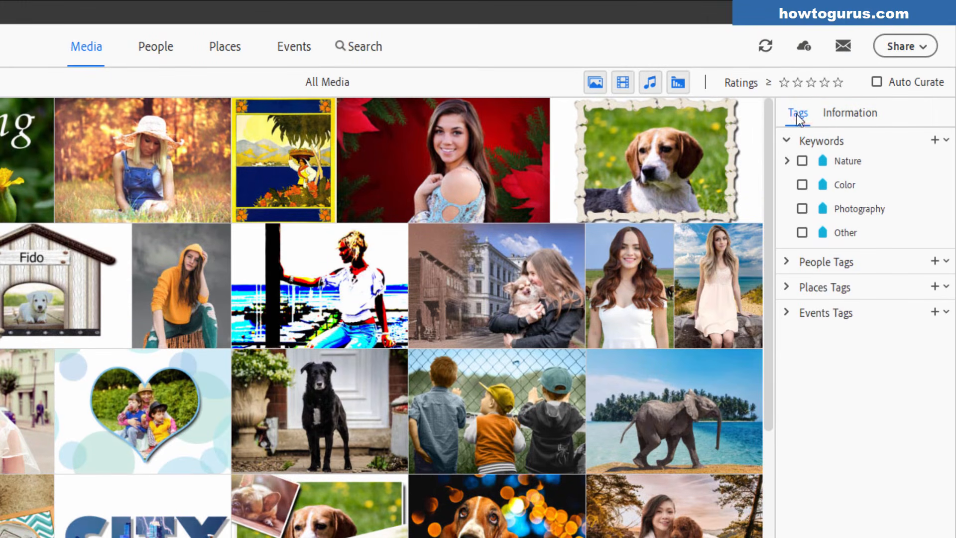
# Expand the Nature category under Keywords and temporarily filter the media by its Dog tag.
pyautogui.click(787, 139)
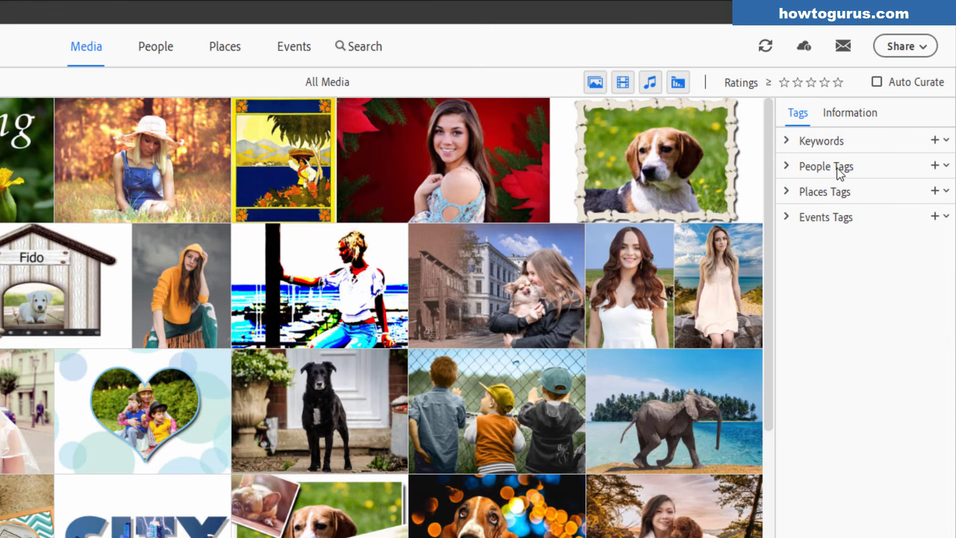
pyautogui.click(786, 141)
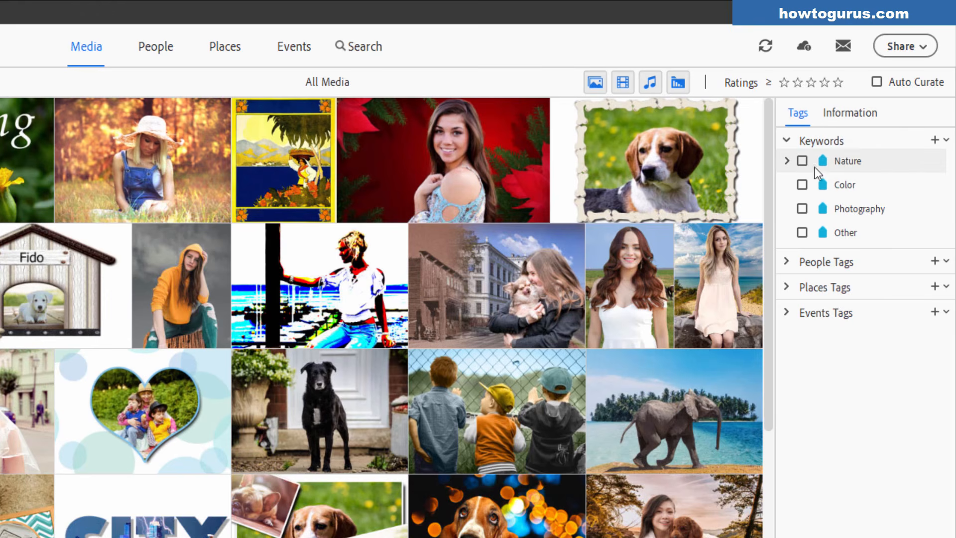
pyautogui.click(791, 161)
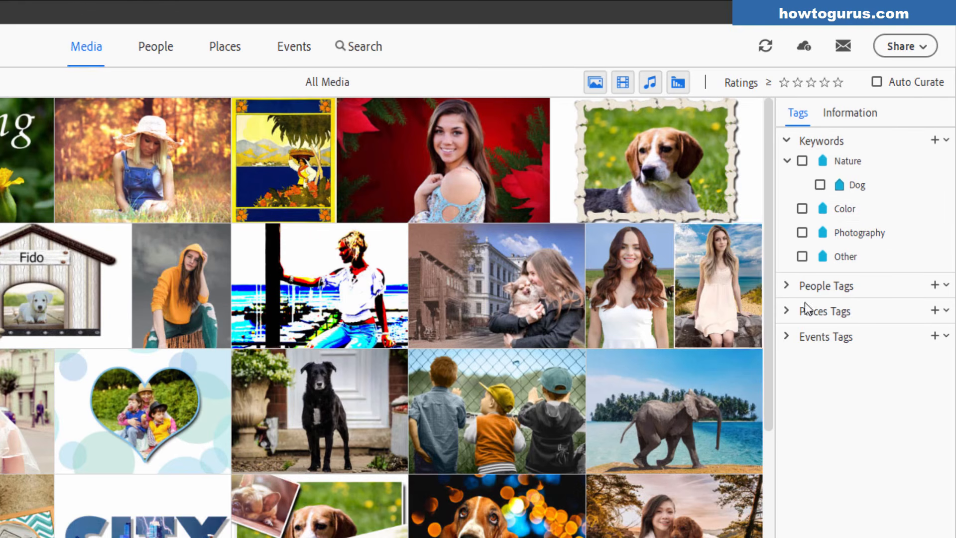
pyautogui.moveTo(772, 205); pyautogui.dragTo(772, 140)
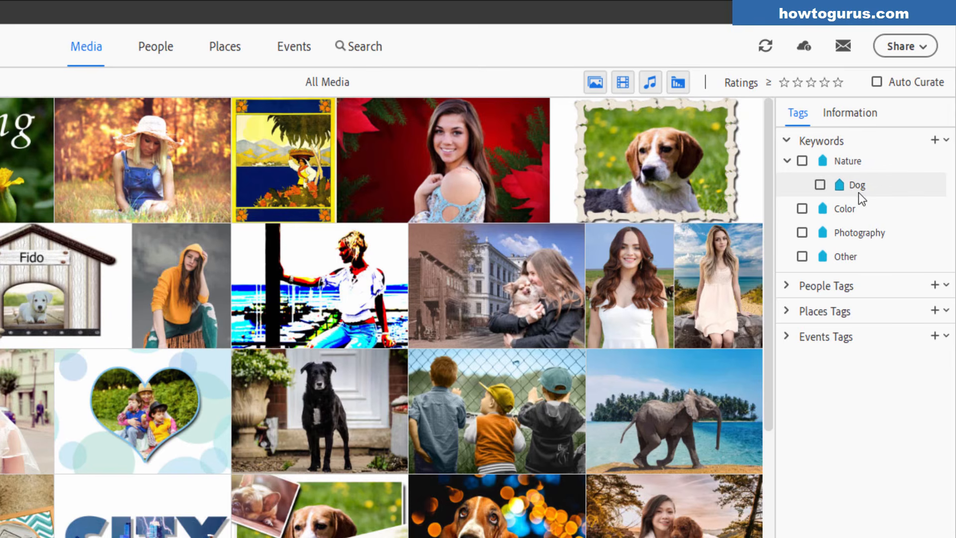
pyautogui.click(820, 185)
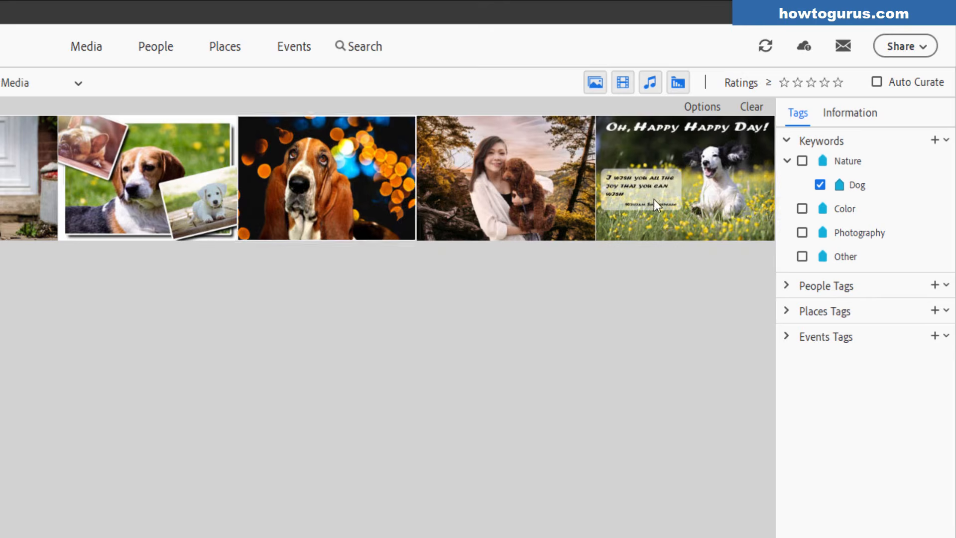
pyautogui.click(820, 185)
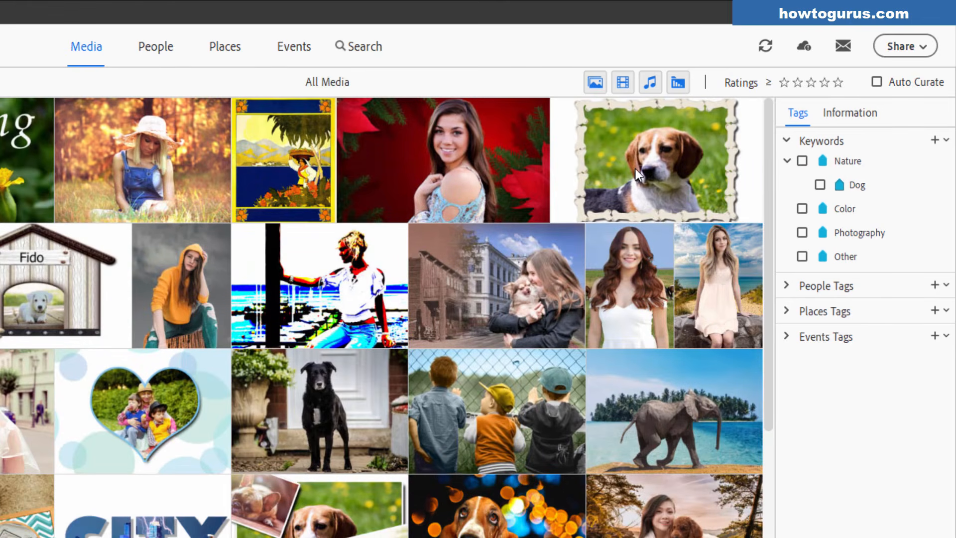
# Select the framed beagle photo and examine its file information and image tags.
pyautogui.click(670, 180)
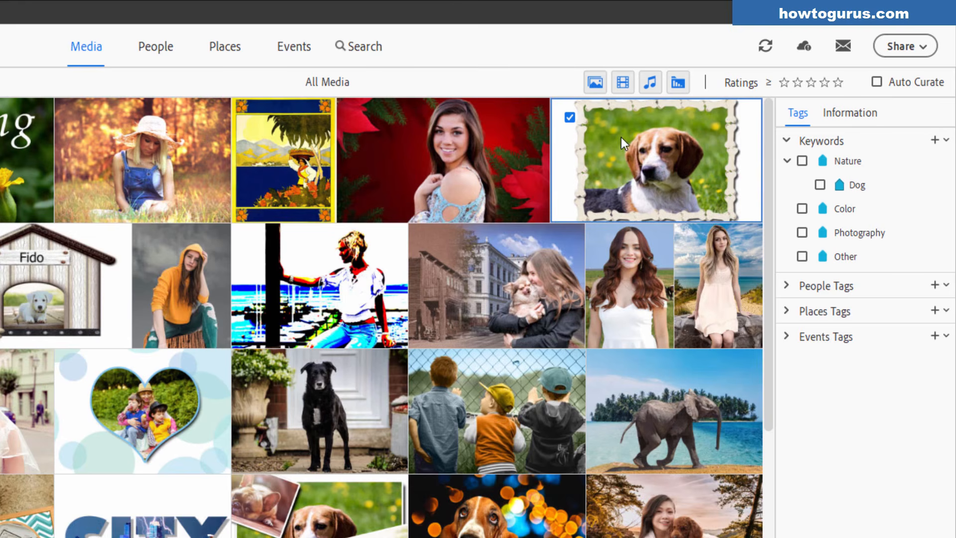
pyautogui.click(856, 111)
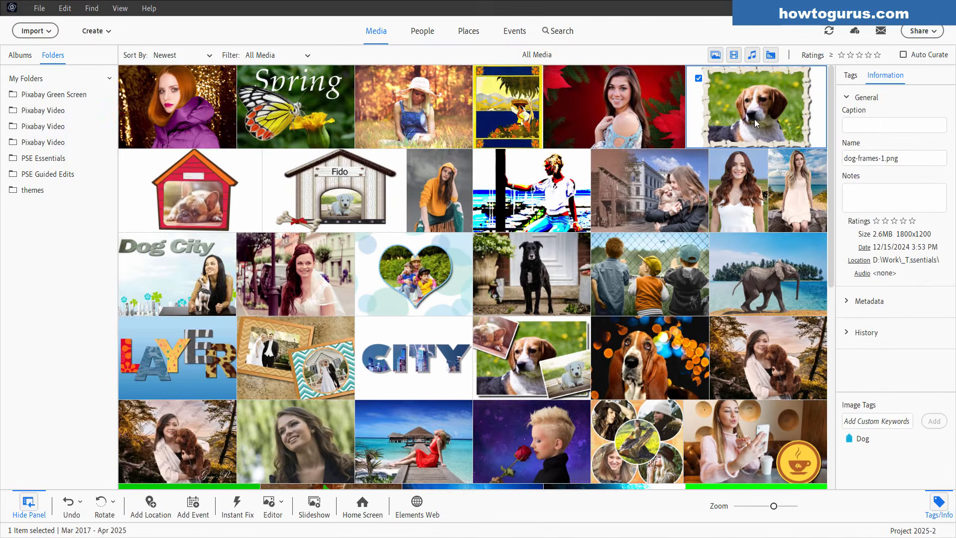
pyautogui.click(851, 76)
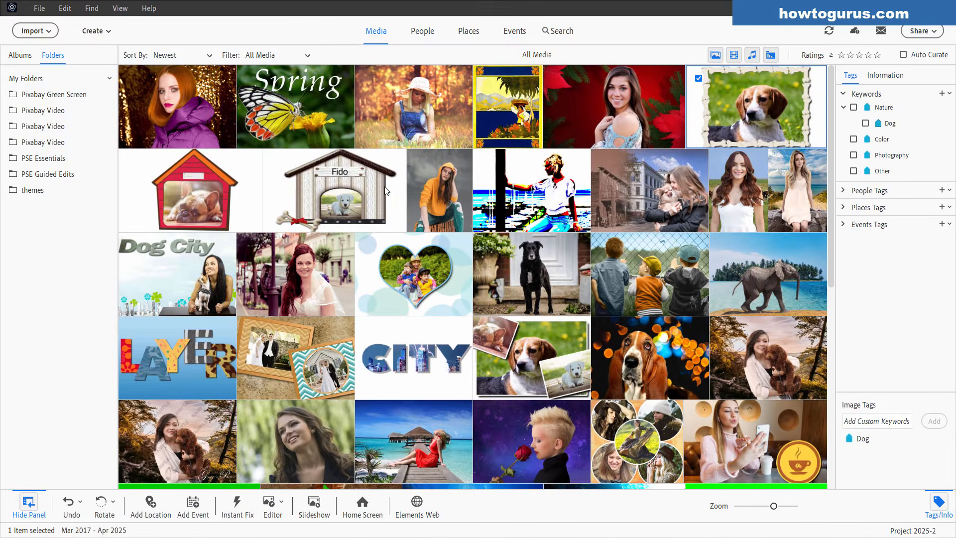
# Assign the Dog keyword tag to the red doghouse photo and check its image tags.
pyautogui.click(214, 191)
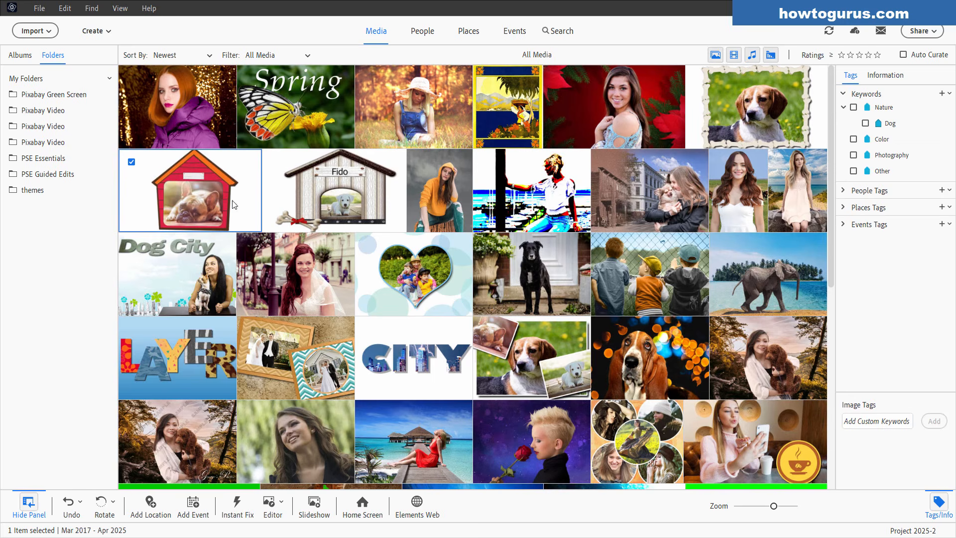
pyautogui.click(887, 76)
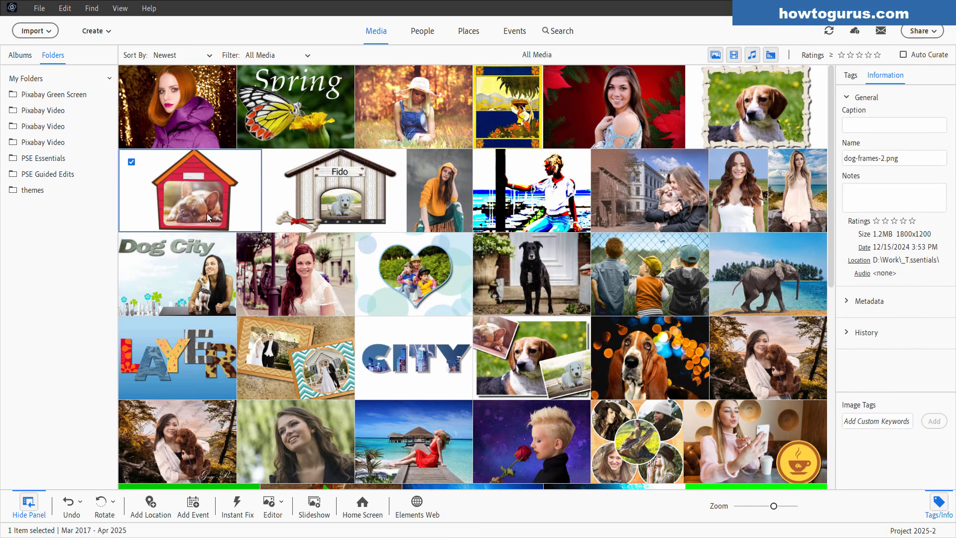
pyautogui.click(851, 76)
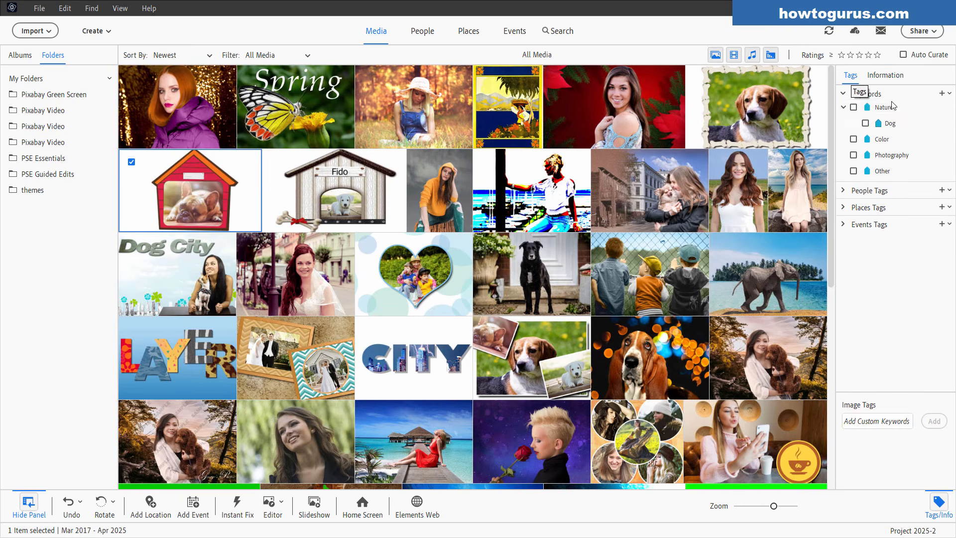
pyautogui.moveTo(888, 121); pyautogui.dragTo(240, 197)
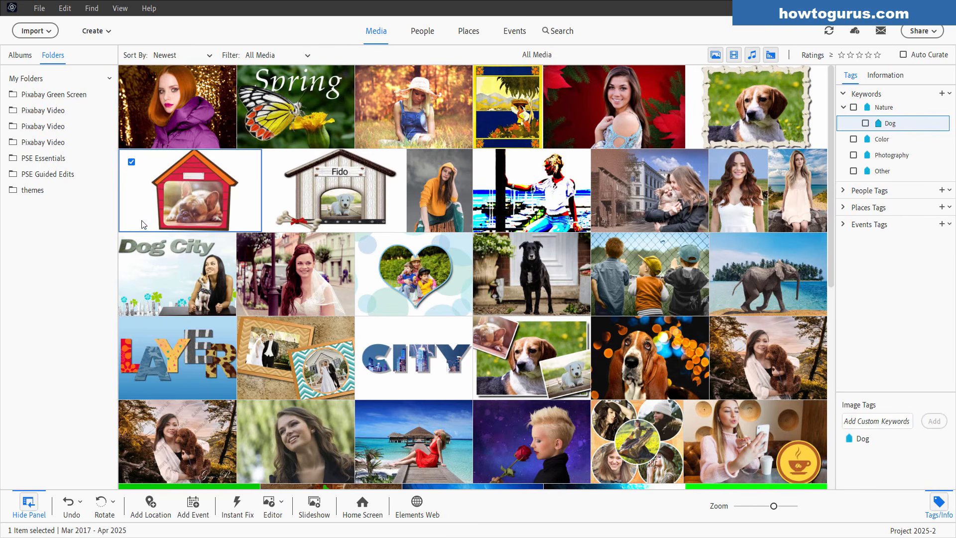
pyautogui.click(886, 75)
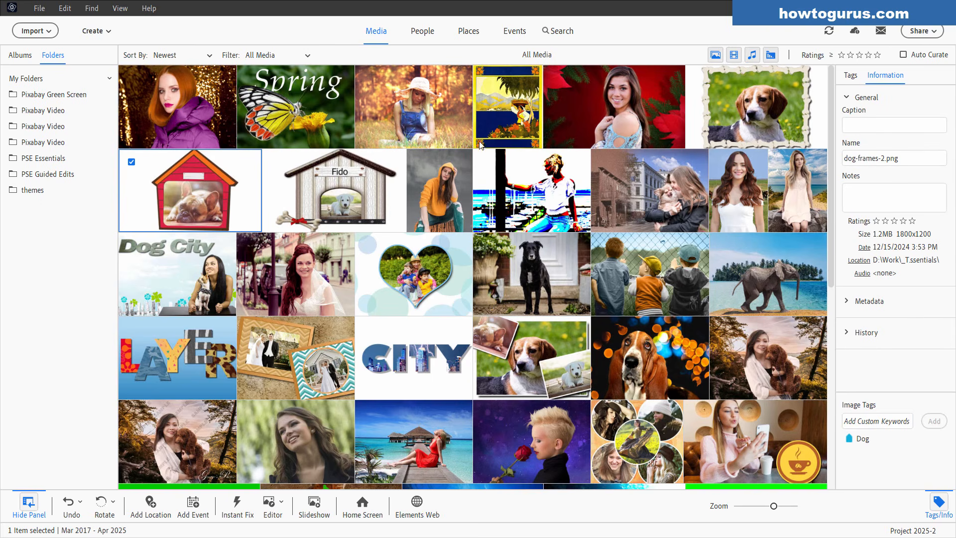
pyautogui.click(851, 75)
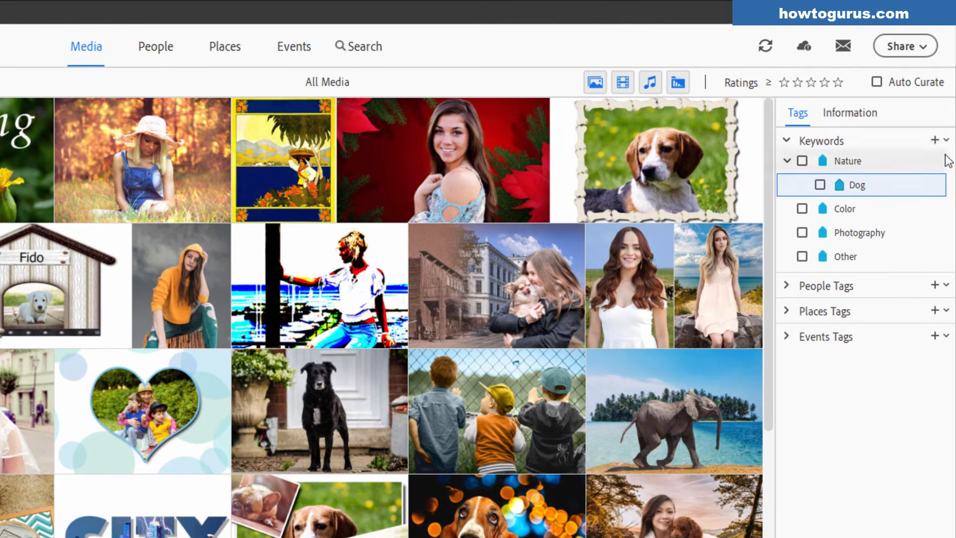
# Turn on large icons for the keyword tags.
pyautogui.click(947, 140)
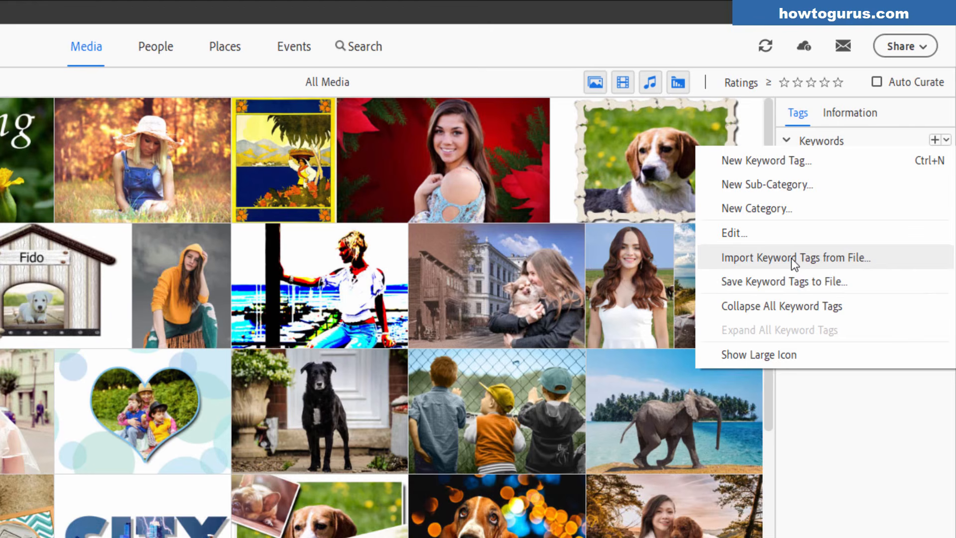
pyautogui.click(803, 388)
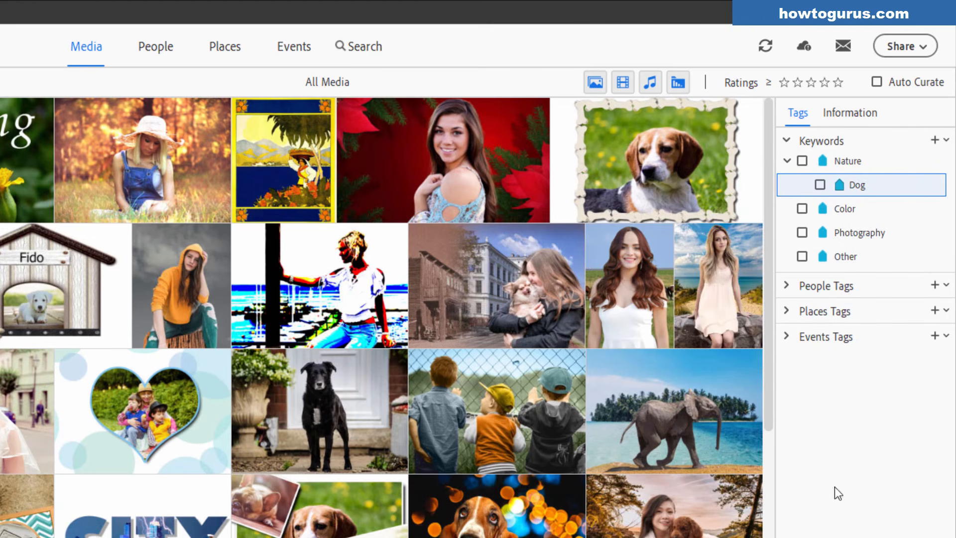
pyautogui.click(946, 140)
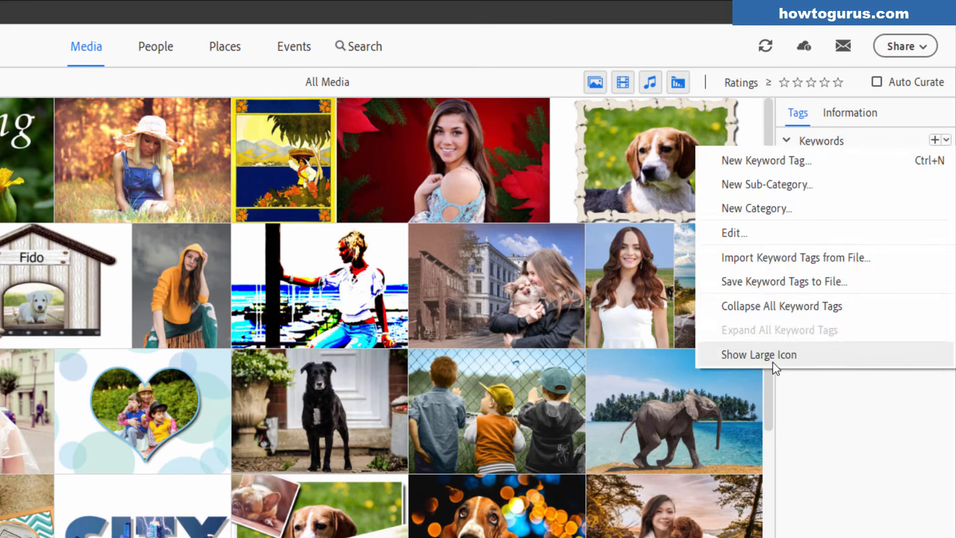
pyautogui.click(761, 357)
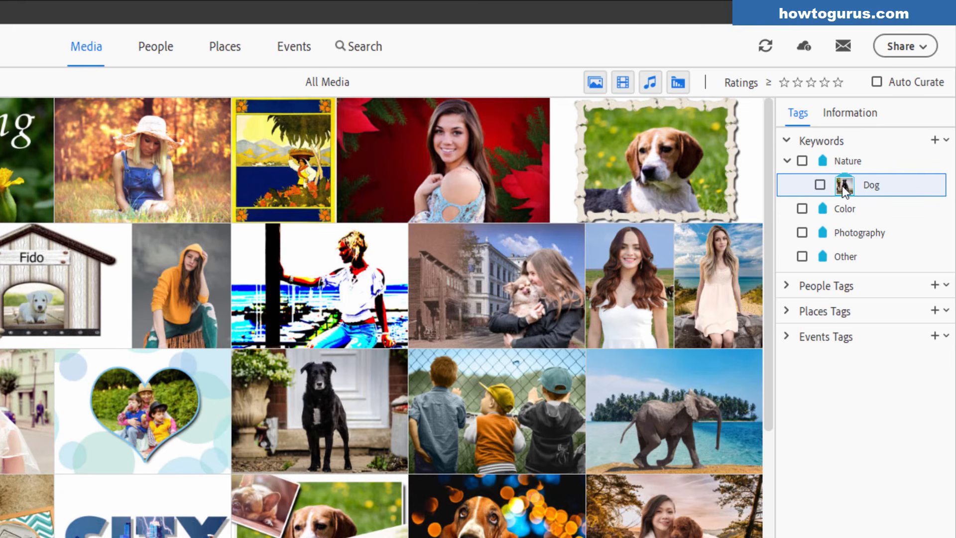
# Open the Dog keyword tag for editing and choose Nature as its category.
pyautogui.click(946, 140)
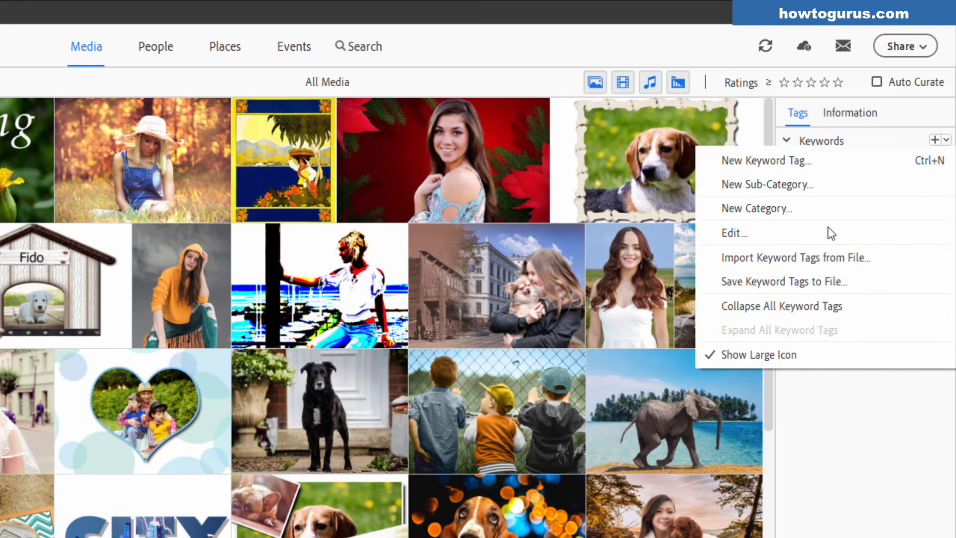
pyautogui.click(746, 234)
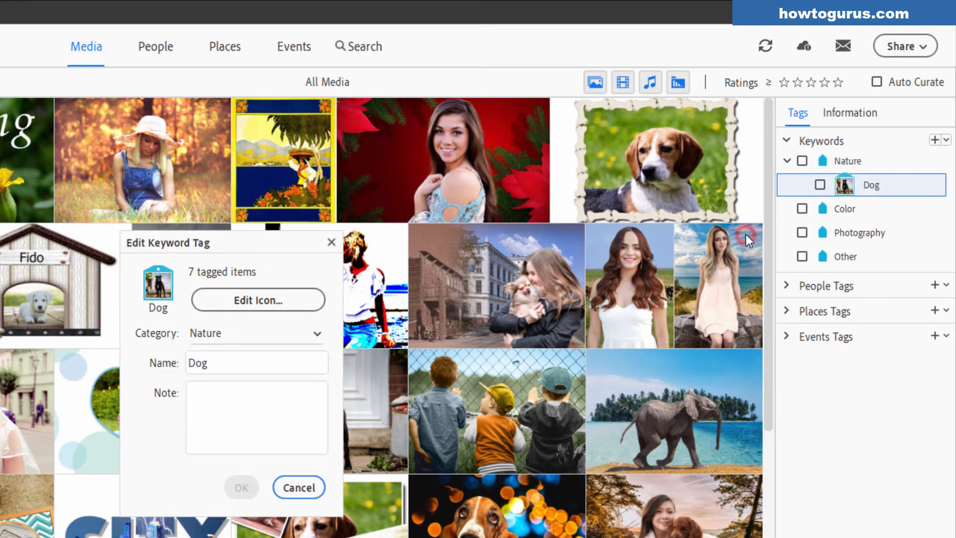
pyautogui.click(241, 335)
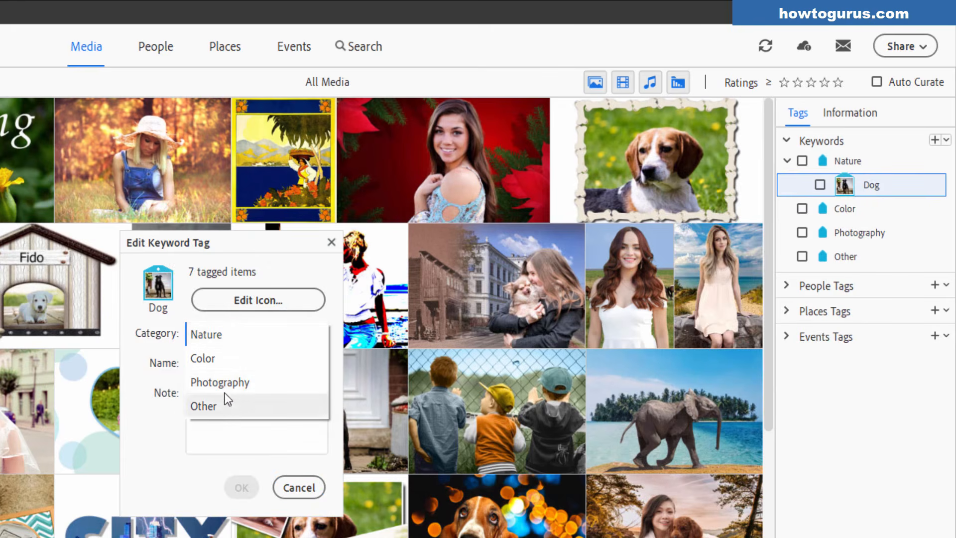
pyautogui.click(222, 335)
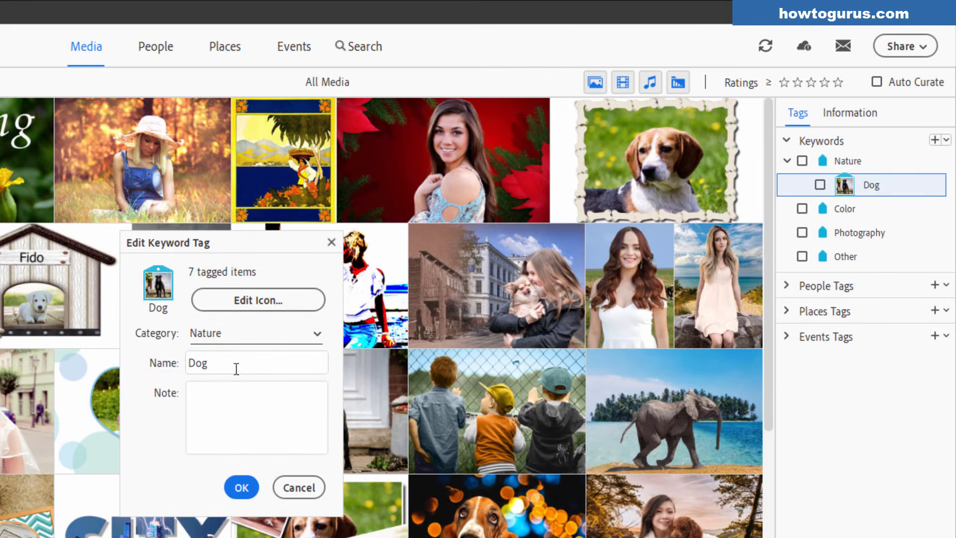
pyautogui.click(227, 394)
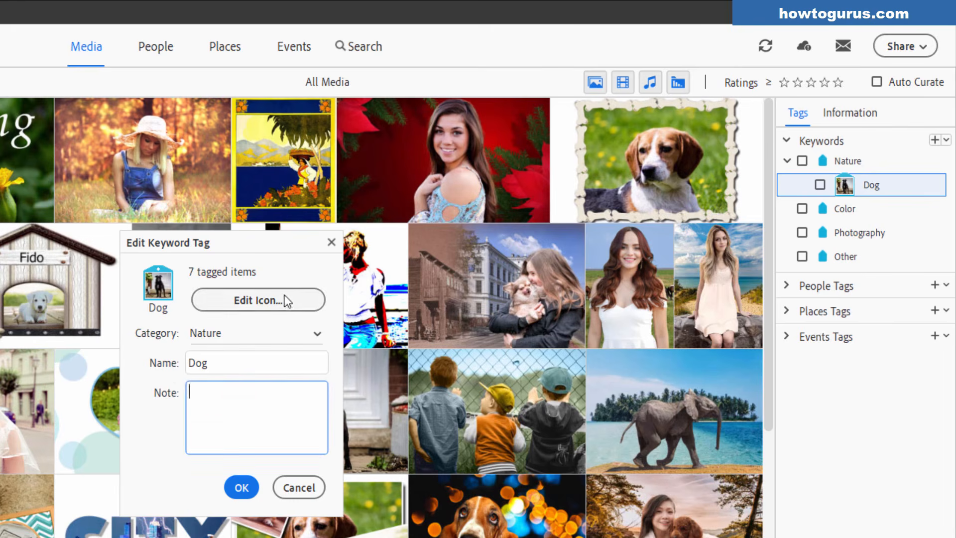
# Set the Dog tag's icon to the collage of a beagle and two smaller dog photos, and save the tag.
pyautogui.click(260, 302)
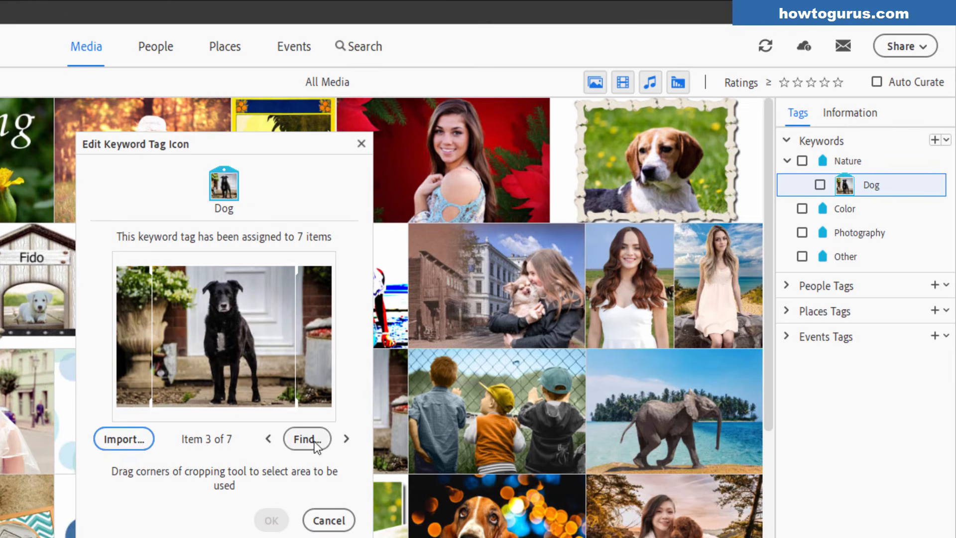
pyautogui.click(267, 439)
pyautogui.click(268, 438)
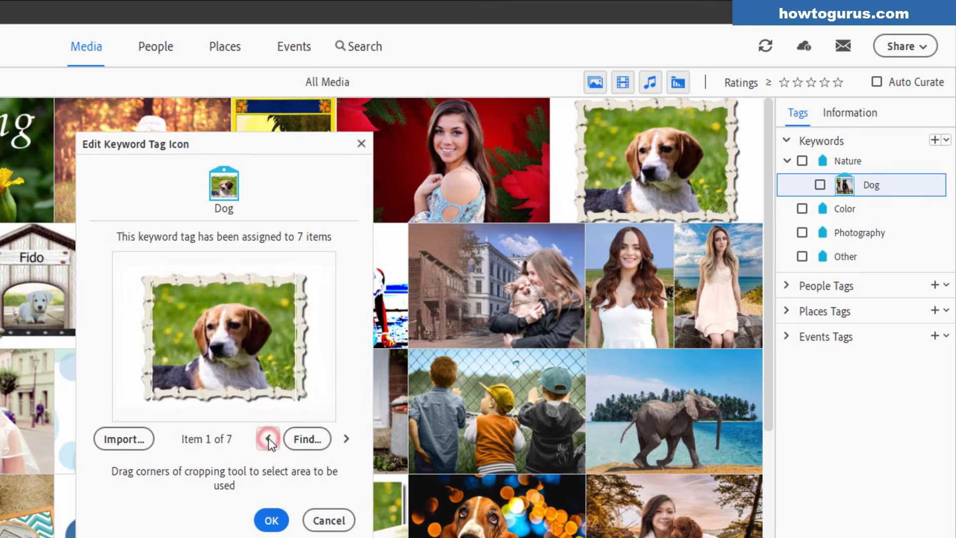
pyautogui.click(268, 439)
pyautogui.click(268, 438)
pyautogui.click(268, 438)
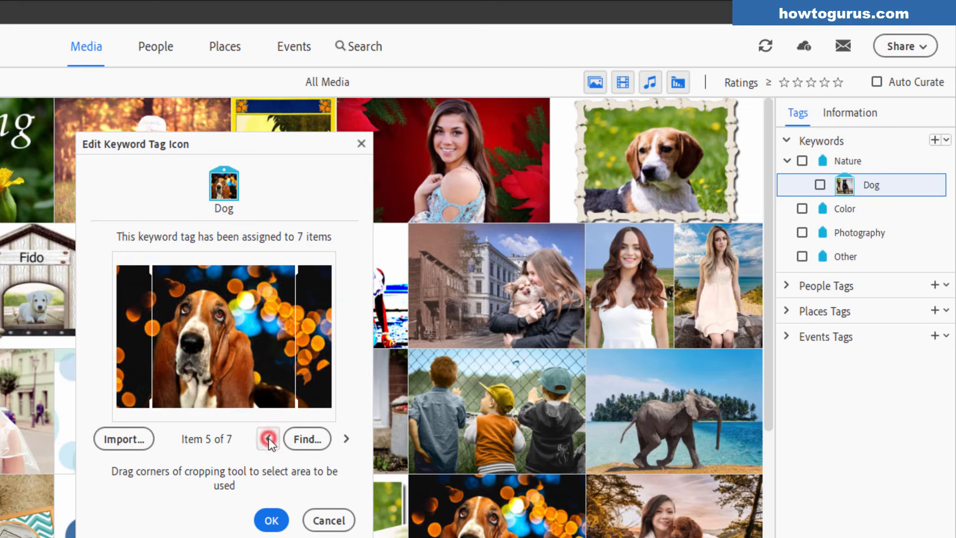
pyautogui.click(267, 438)
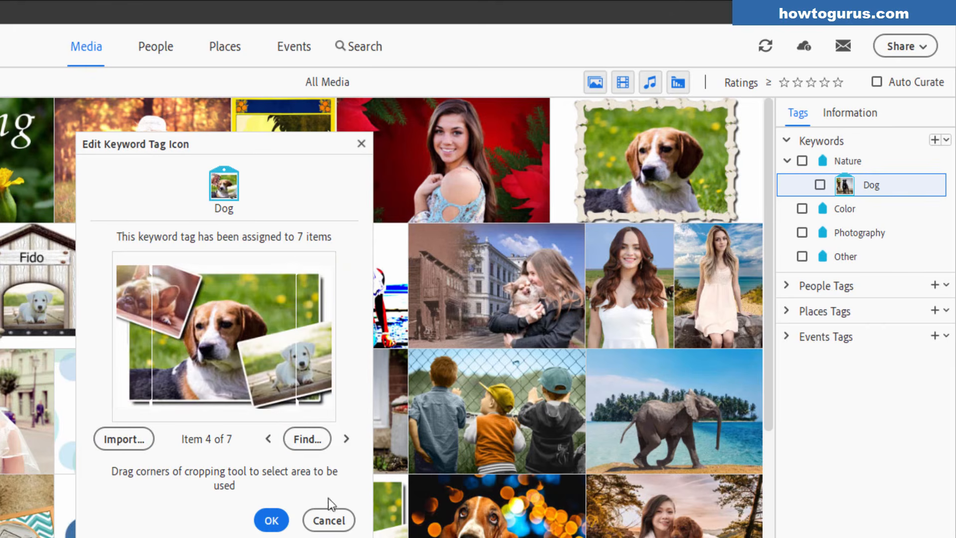
pyautogui.click(276, 519)
pyautogui.click(240, 487)
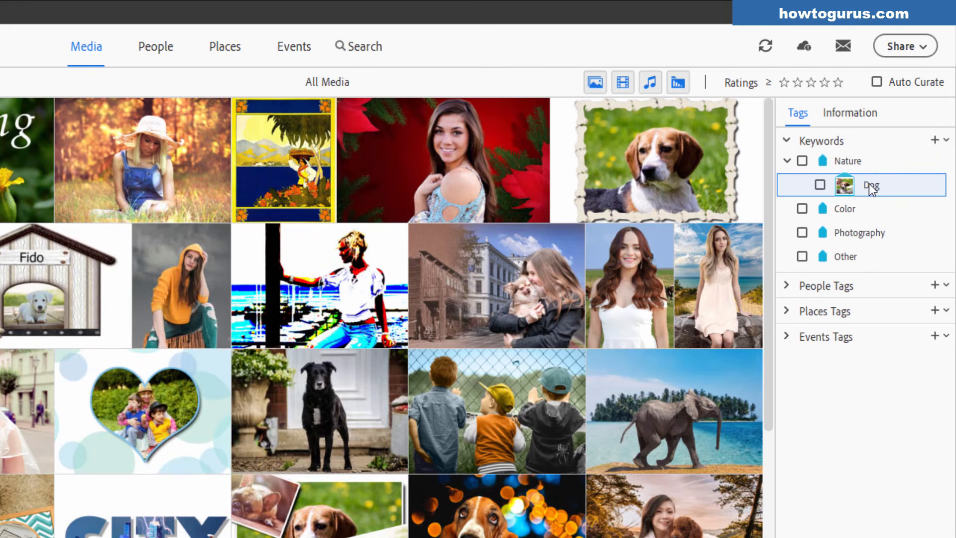
# Create a keyword sub-category named Beach with Nature as its parent category, and show it in the keyword list.
pyautogui.click(807, 143)
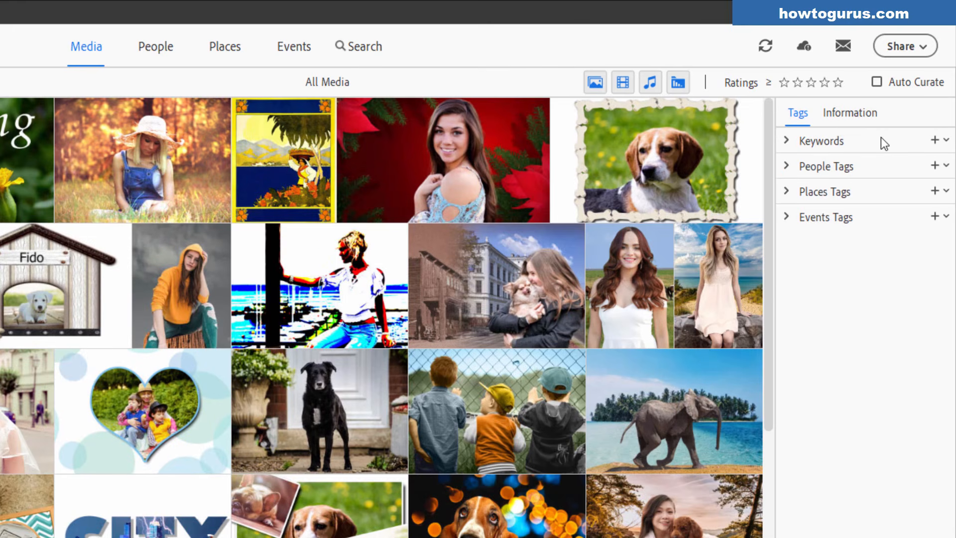
pyautogui.click(947, 141)
pyautogui.click(797, 186)
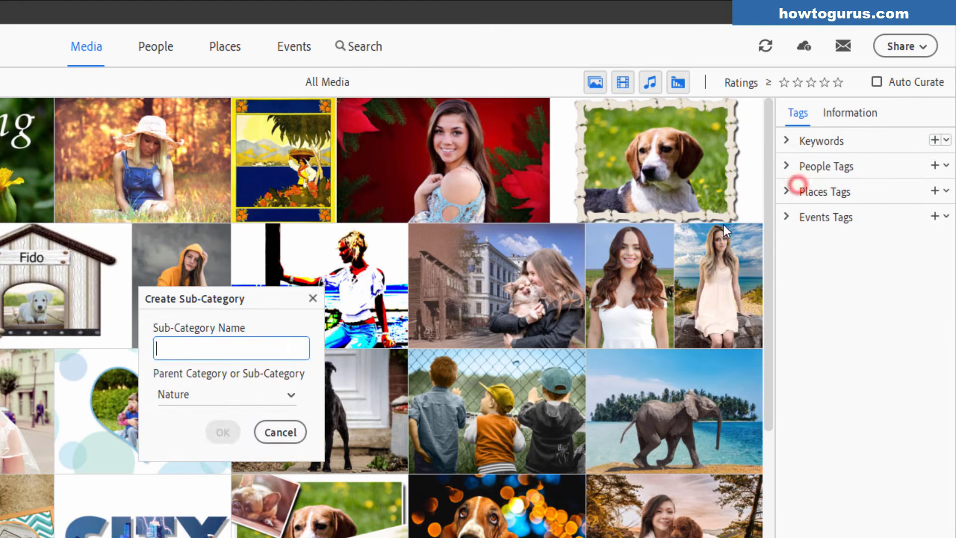
pyautogui.click(224, 394)
pyautogui.click(199, 396)
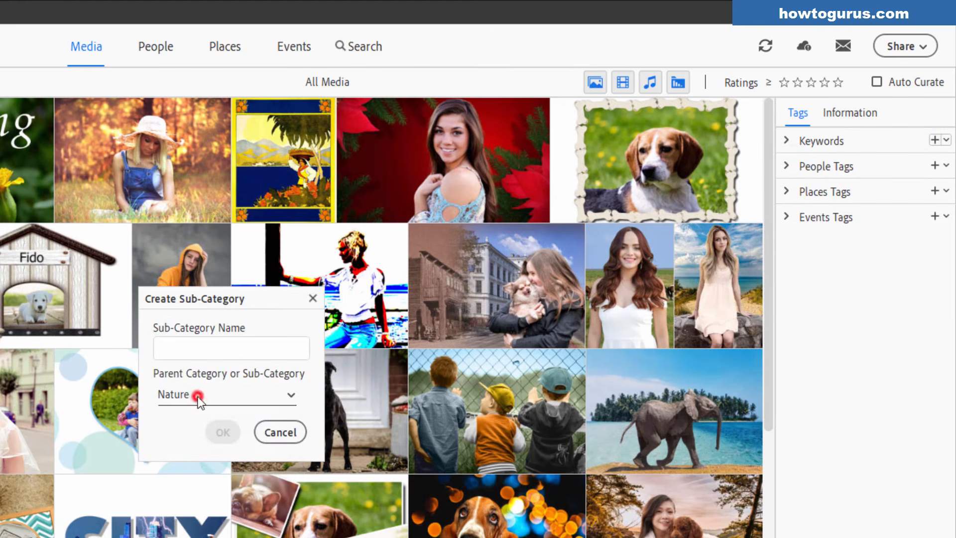
pyautogui.click(219, 349)
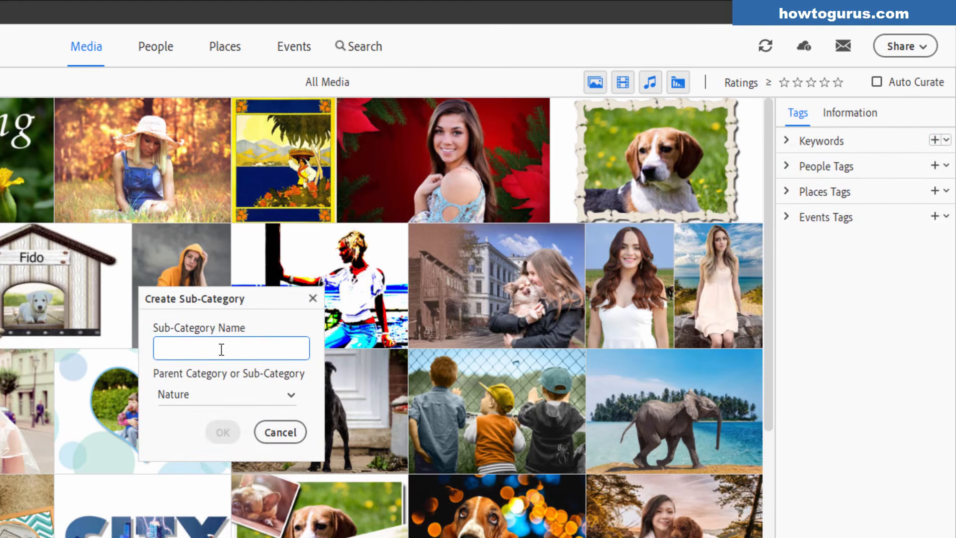
pyautogui.write('Beach')
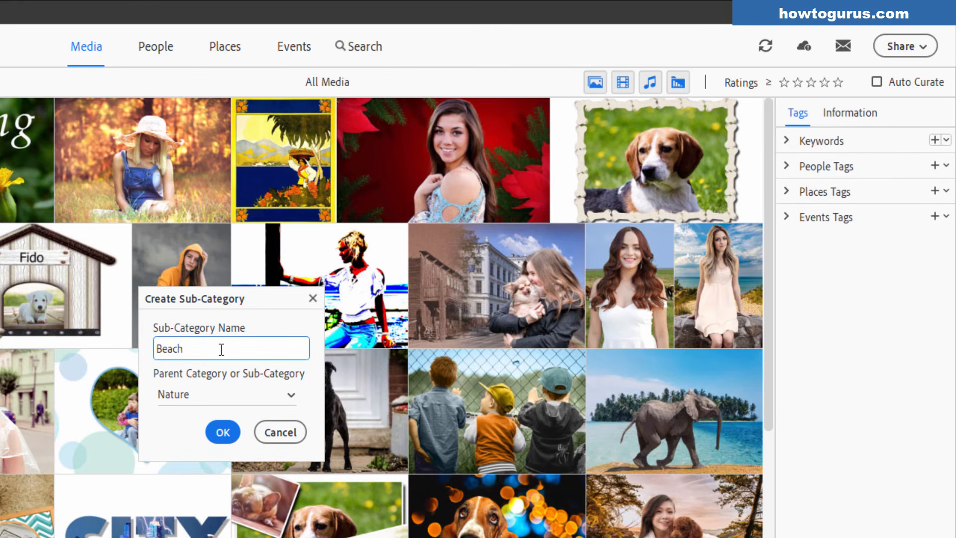
pyautogui.click(222, 430)
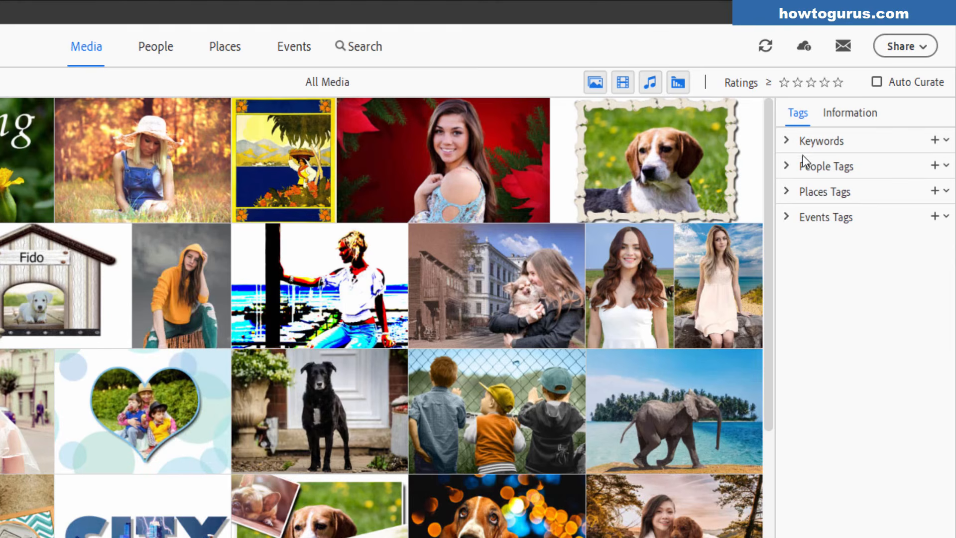
pyautogui.click(787, 144)
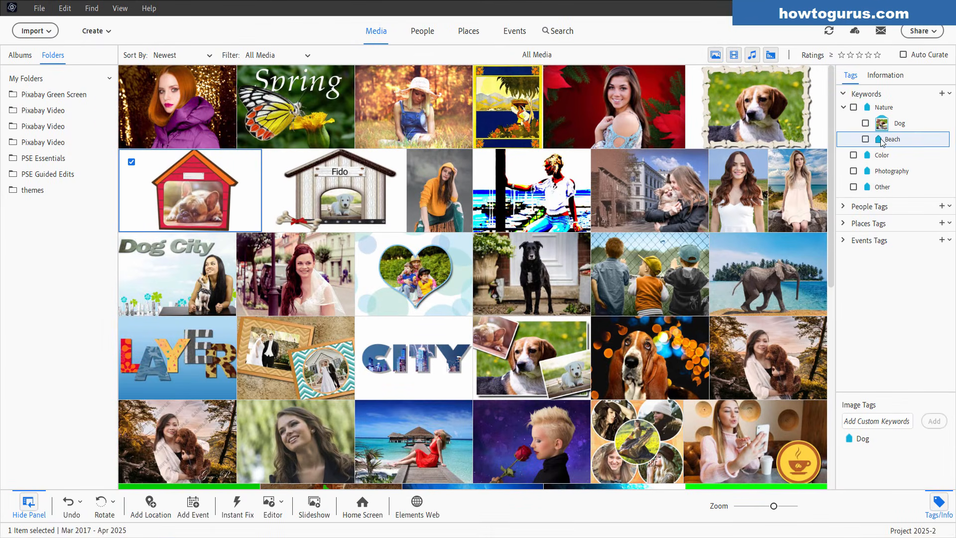
# Assign the Beach tag to the photo of the woman in red on the dock and check it by filtering on Beach.
pyautogui.moveTo(881, 141); pyautogui.dragTo(425, 437)
pyautogui.click(866, 140)
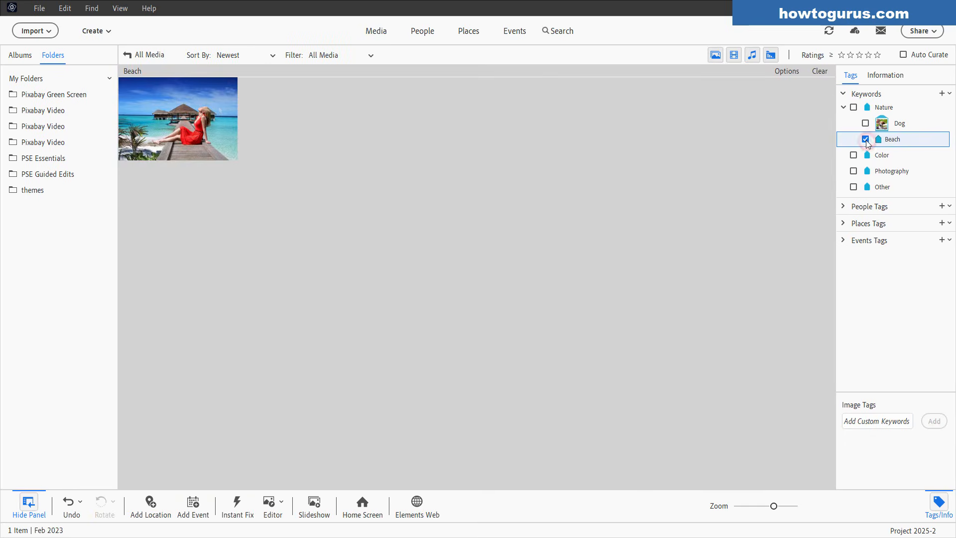
pyautogui.click(866, 140)
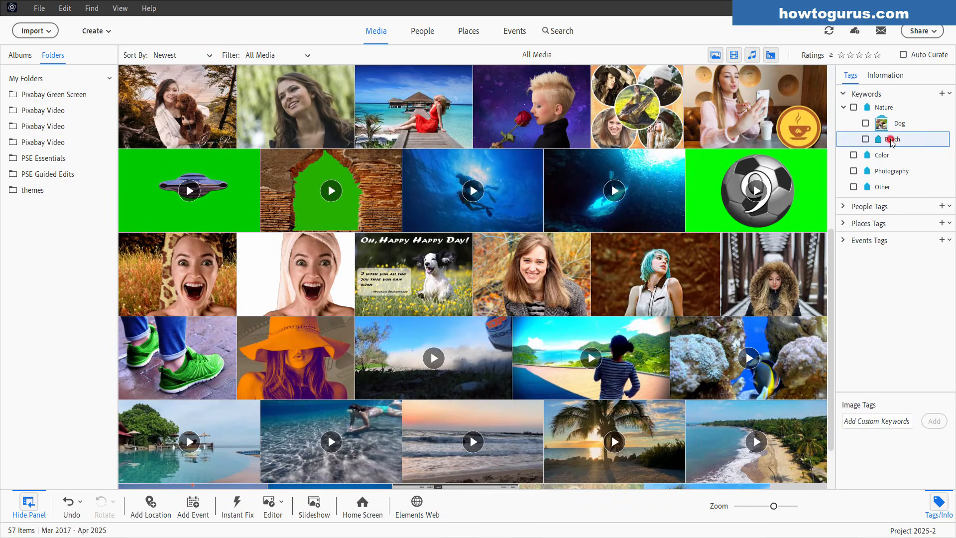
# Assign the Beach tag to the elephant photo and the videos of the striped-shirt child, sandy coastline, palm sunset and ocean waves.
pyautogui.moveTo(834, 268); pyautogui.dragTo(841, 100)
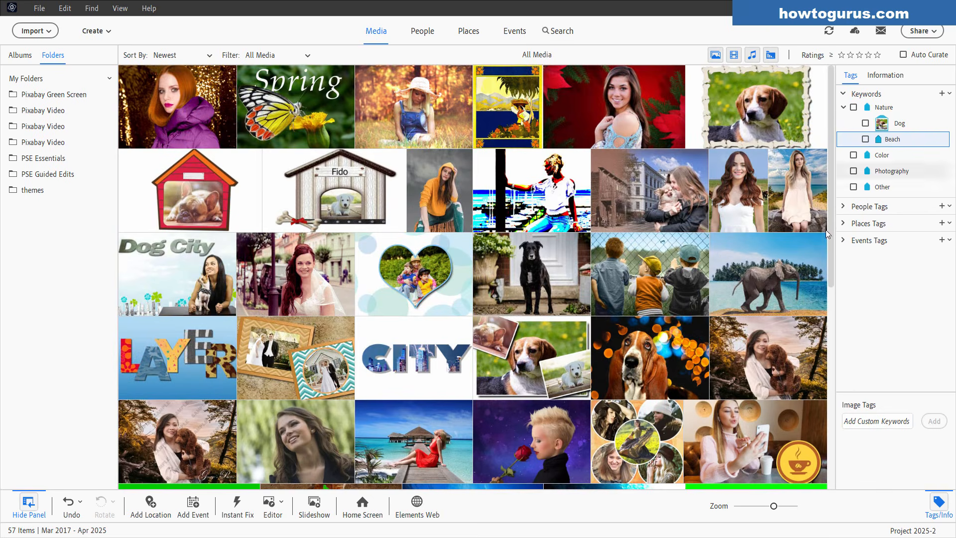
pyautogui.moveTo(878, 139); pyautogui.dragTo(766, 259)
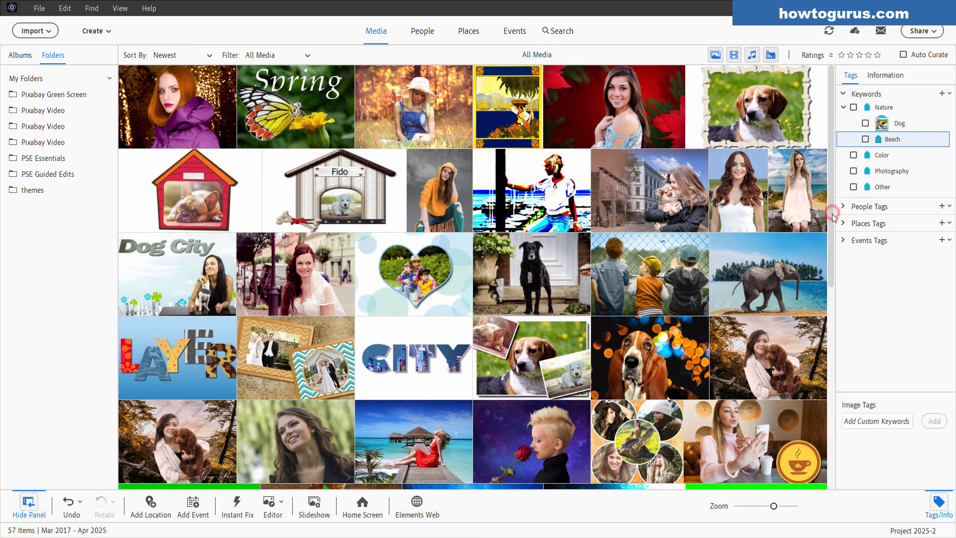
pyautogui.moveTo(831, 213); pyautogui.dragTo(837, 417)
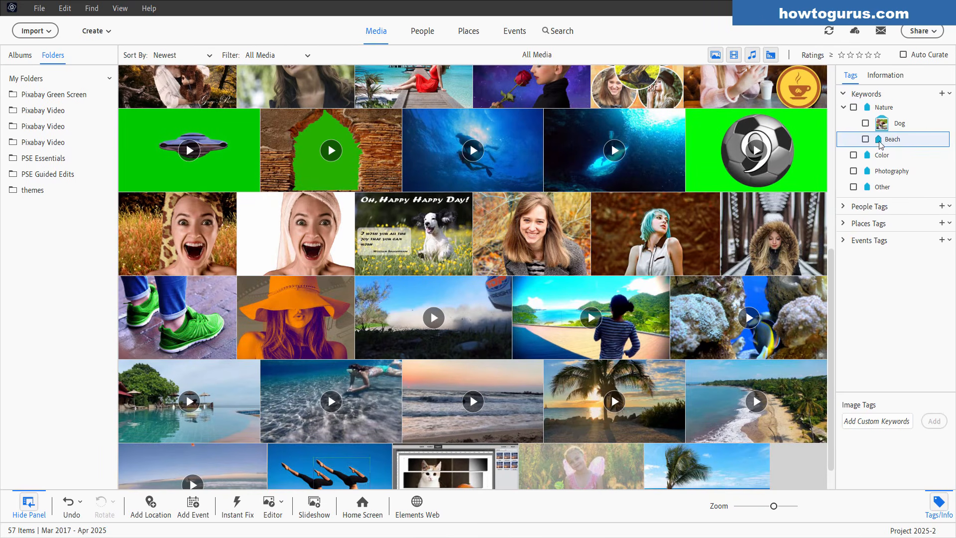
pyautogui.moveTo(882, 142); pyautogui.dragTo(630, 324)
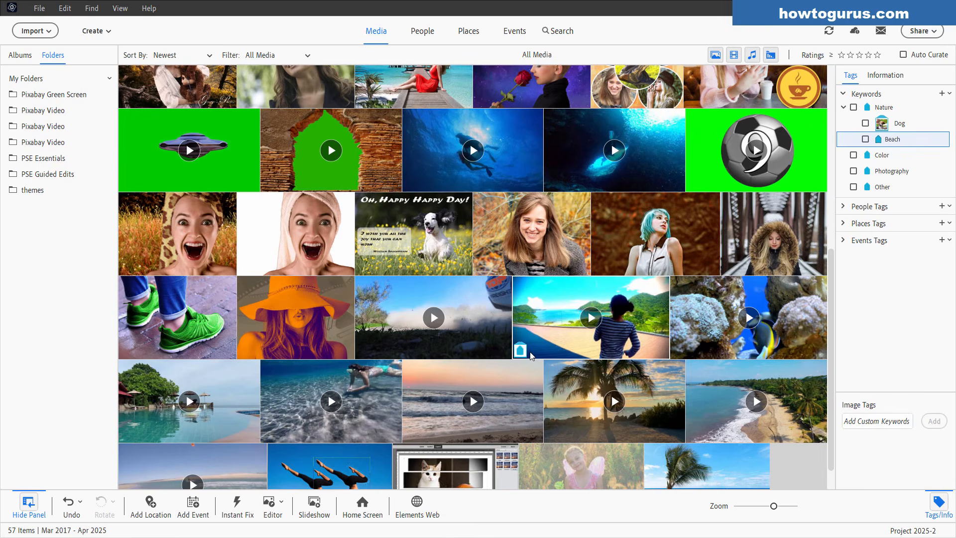
pyautogui.moveTo(890, 143); pyautogui.dragTo(773, 428)
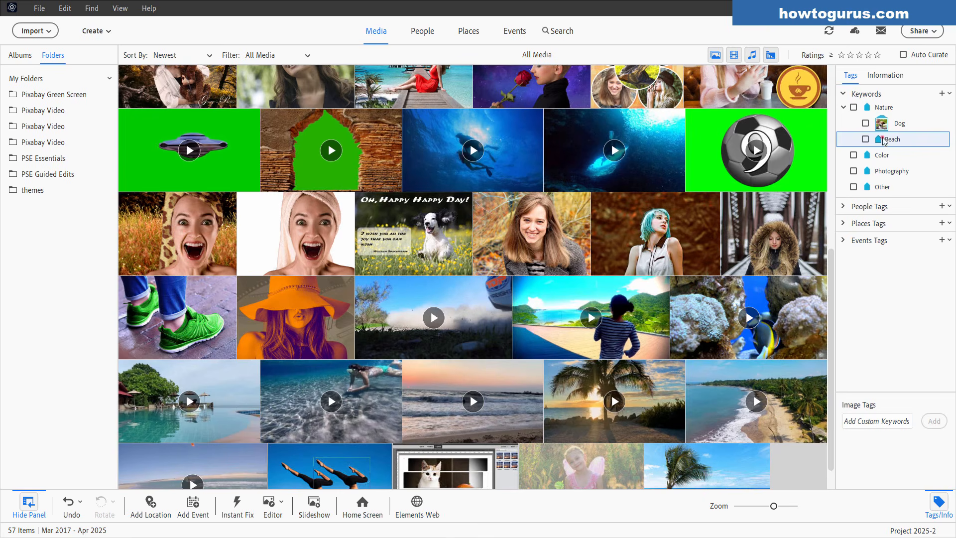
pyautogui.moveTo(884, 141); pyautogui.dragTo(650, 398)
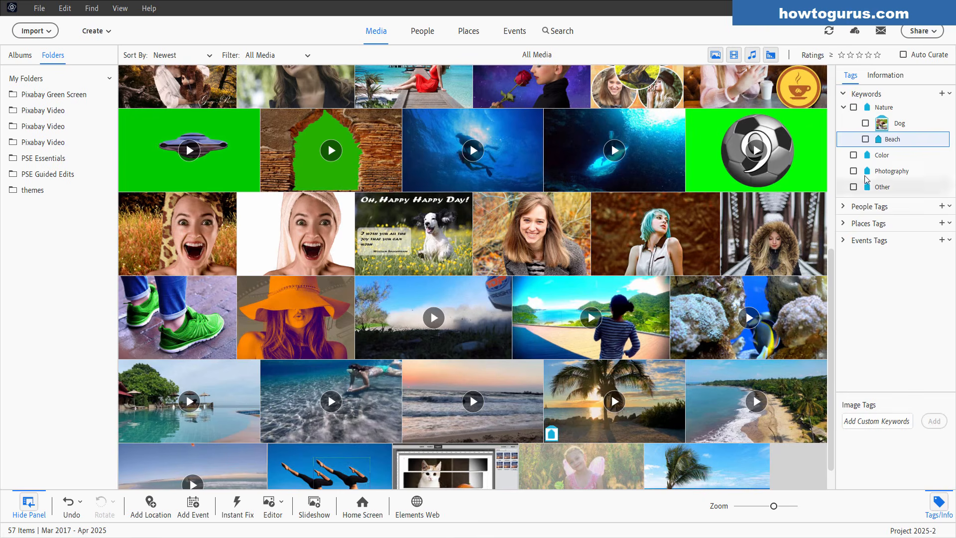
pyautogui.moveTo(875, 143); pyautogui.dragTo(514, 405)
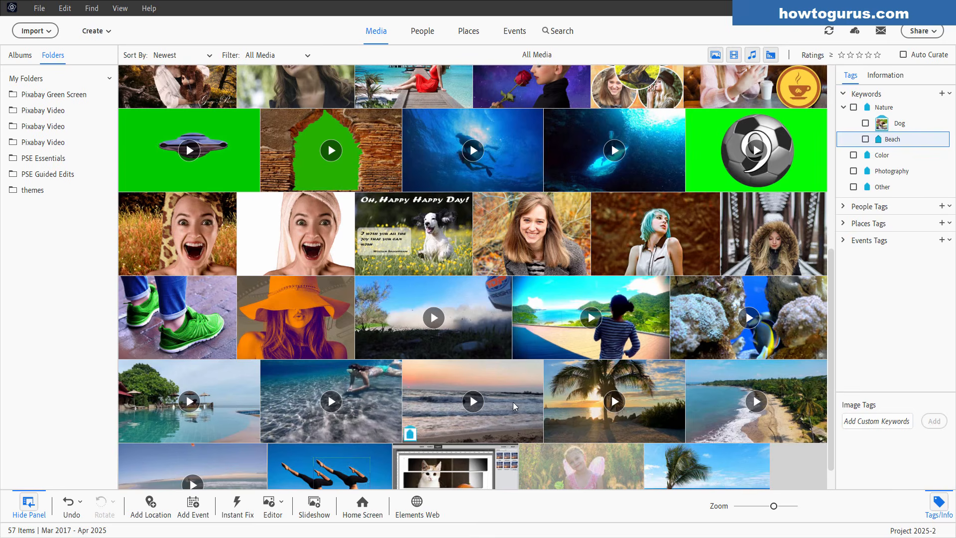
# Filter the media by the Beach tag, the Dog tag and the whole Nature category in turn, clearing each filter.
pyautogui.click(866, 139)
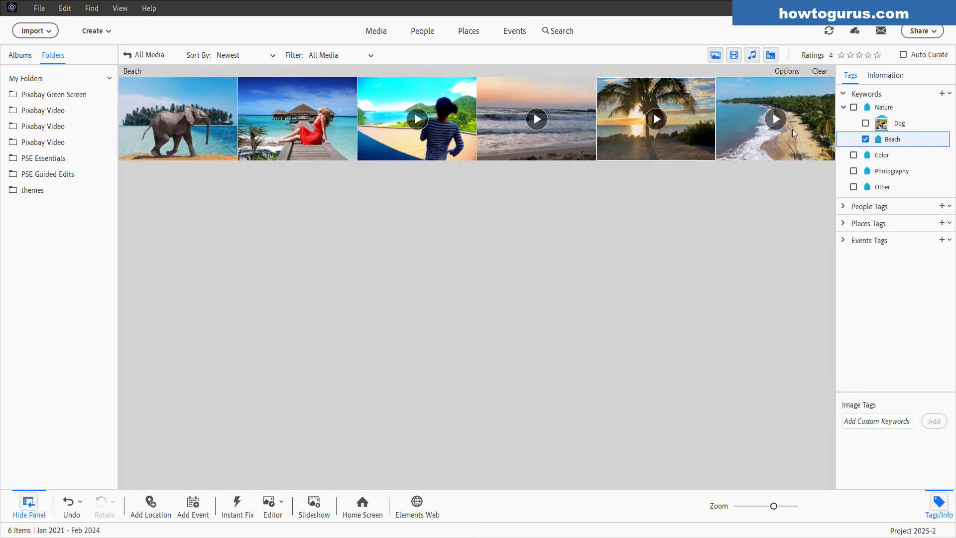
pyautogui.click(866, 139)
pyautogui.click(866, 123)
pyautogui.click(865, 123)
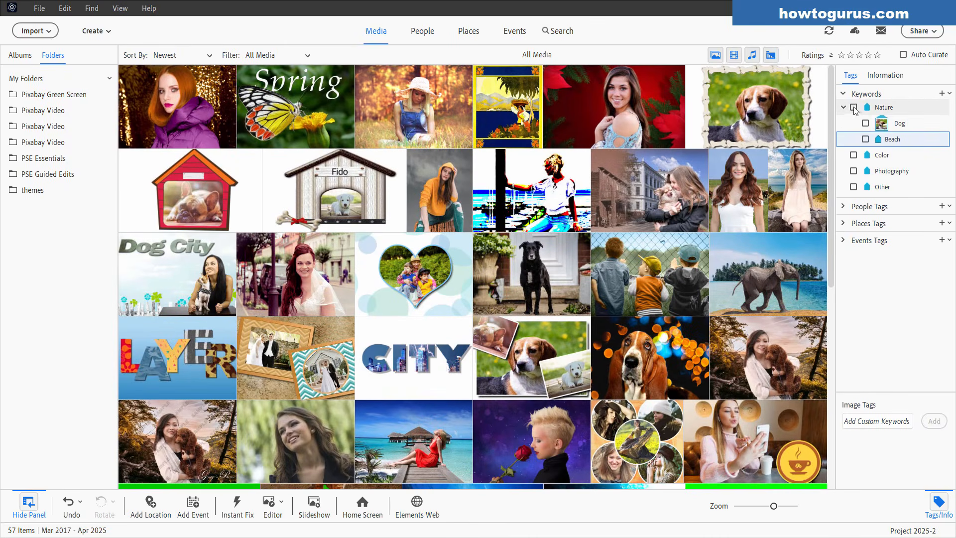
pyautogui.click(854, 108)
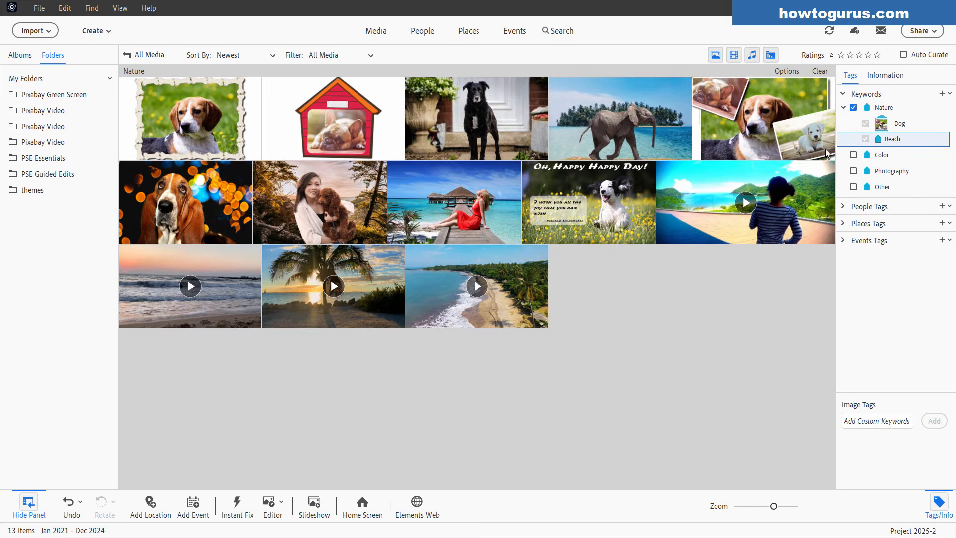
pyautogui.click(854, 107)
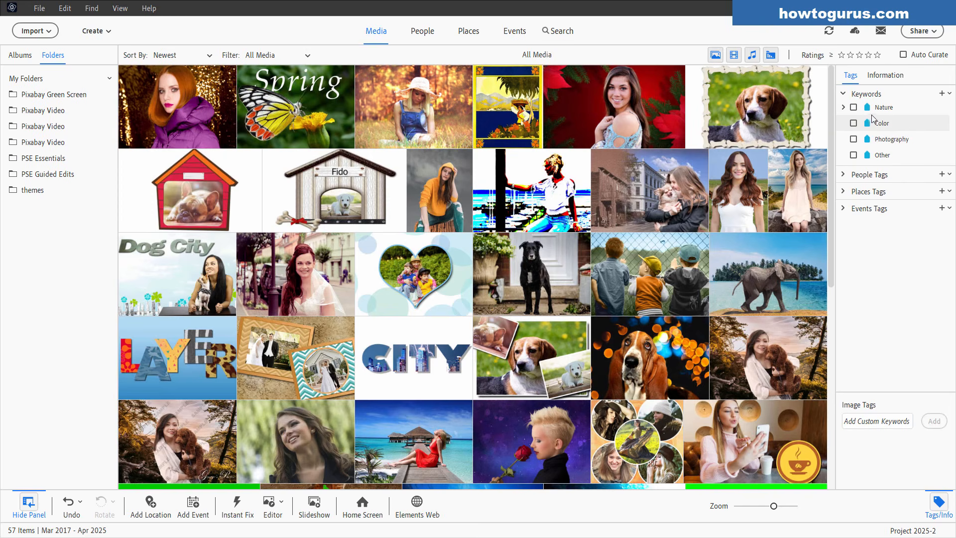
# Examine the Keywords options for creating, editing, importing, saving, collapsing and expanding tags, and fold the keyword list away.
pyautogui.click(950, 94)
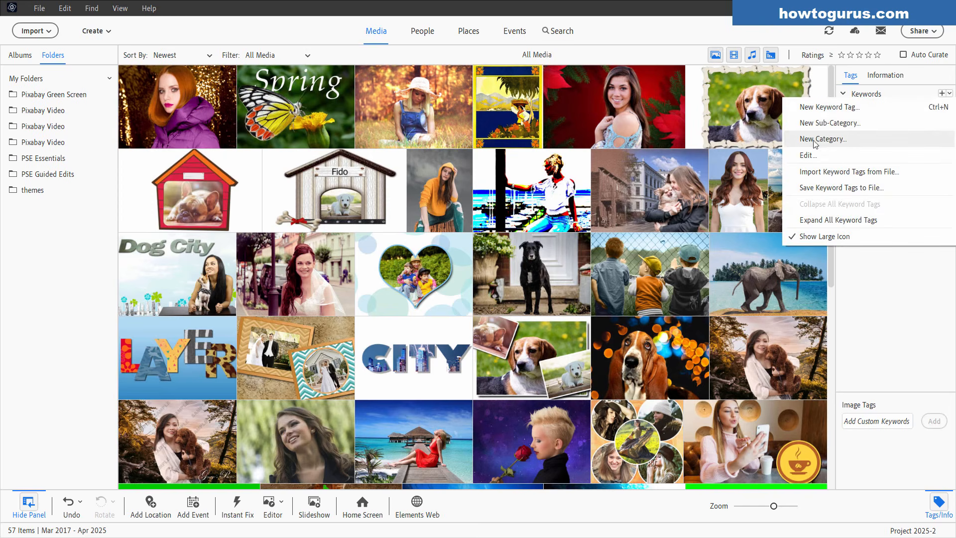
pyautogui.click(877, 288)
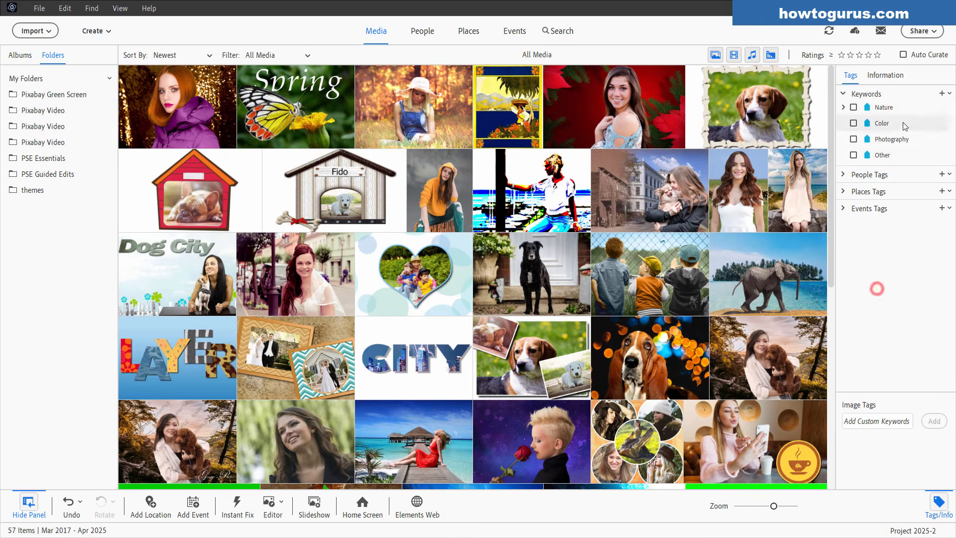
pyautogui.click(949, 94)
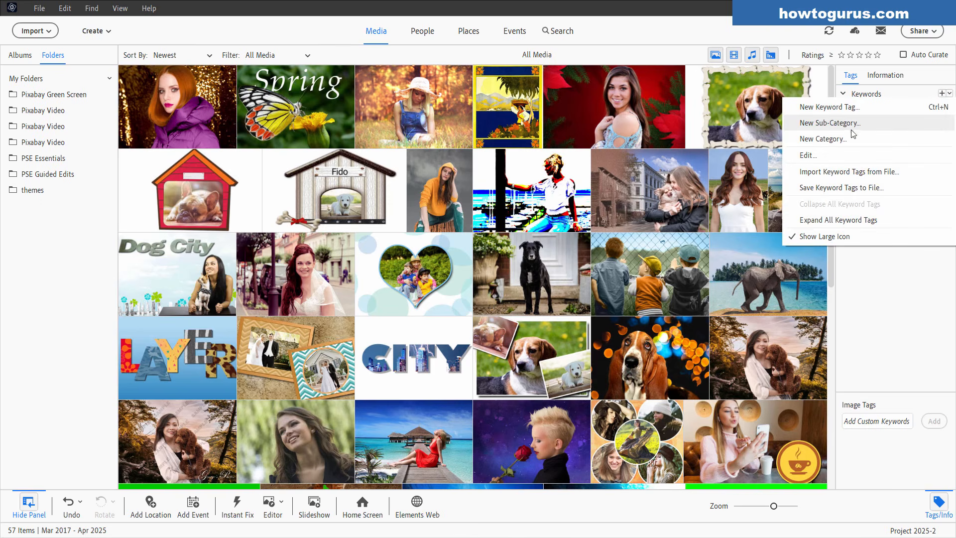
pyautogui.click(874, 285)
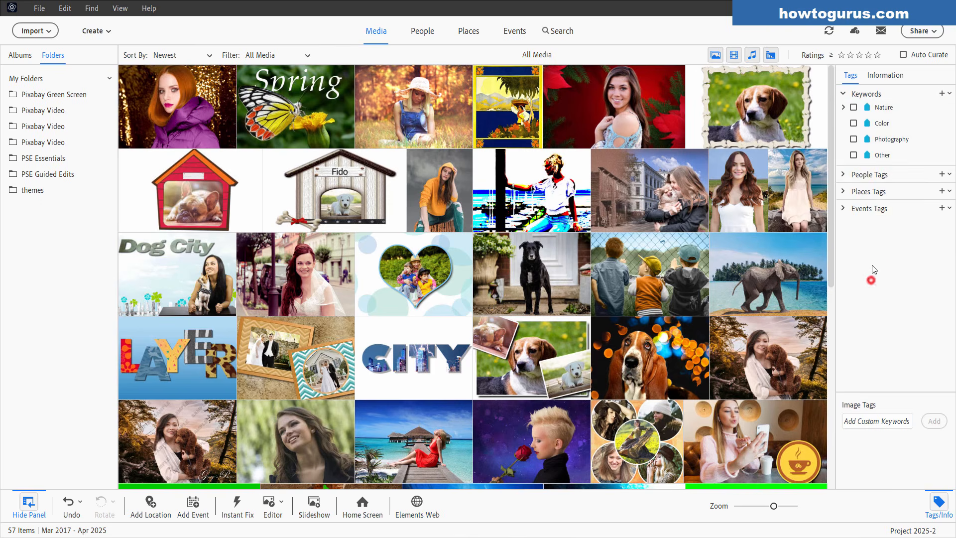
pyautogui.click(949, 94)
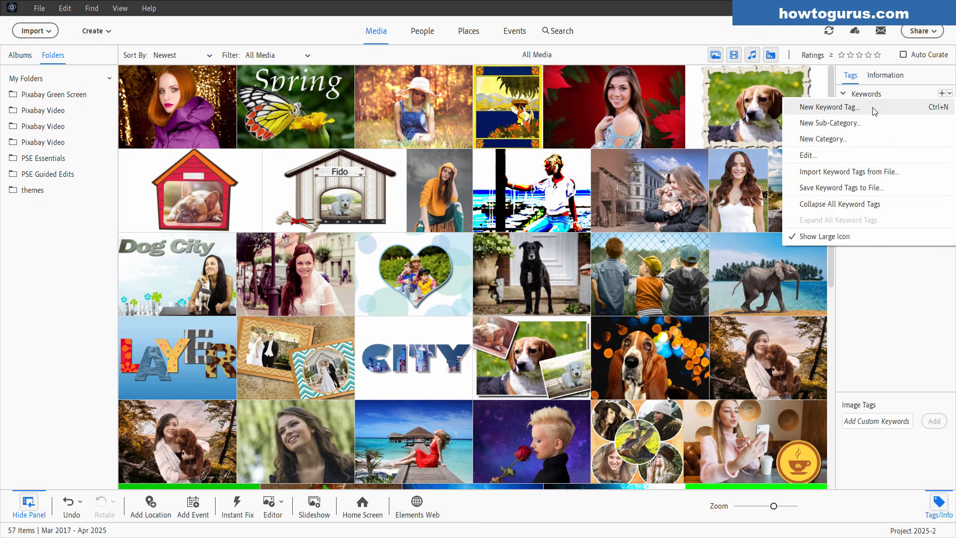
pyautogui.click(898, 257)
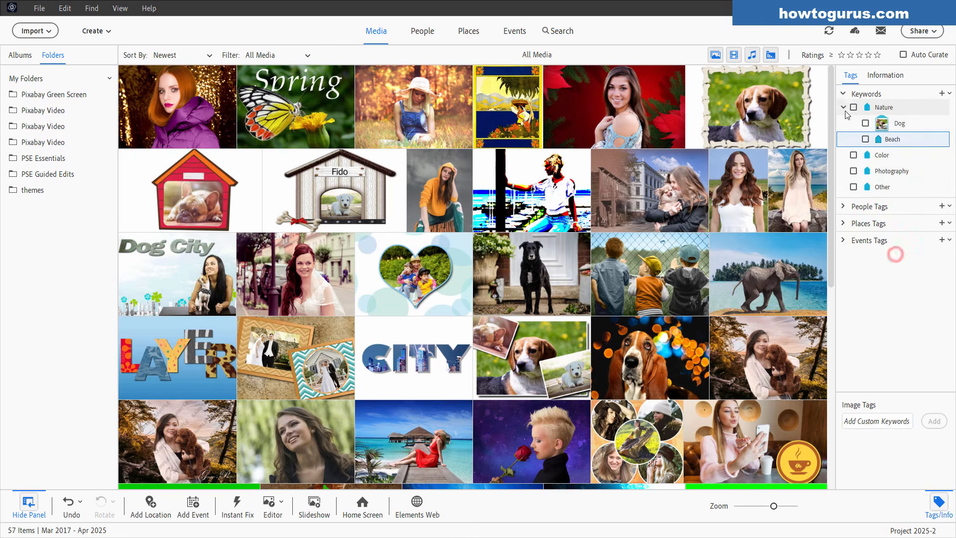
pyautogui.click(844, 108)
pyautogui.click(843, 94)
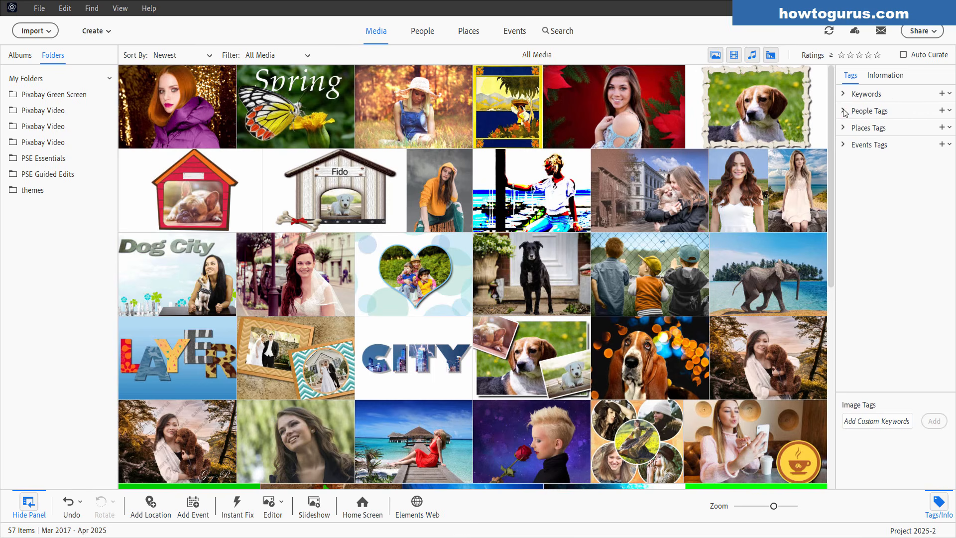
# Examine the People, Places and Events tag groups, including the options for adding people, groups and locations, and show the keyword categories again.
pyautogui.click(843, 111)
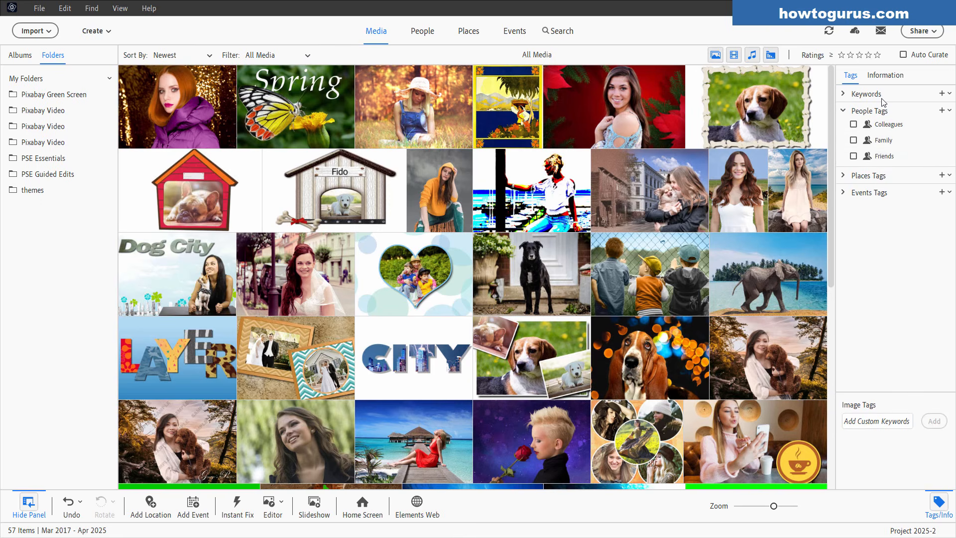
pyautogui.click(949, 110)
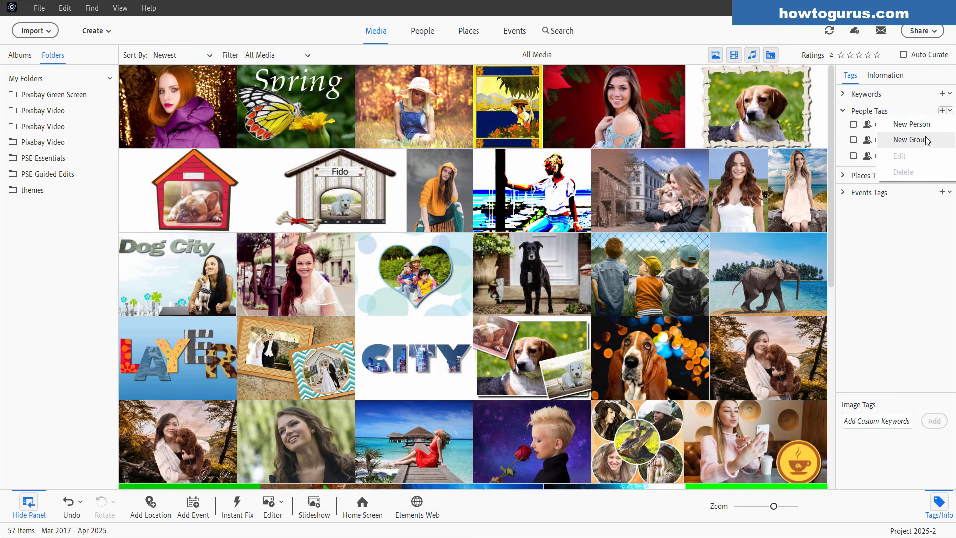
pyautogui.click(918, 110)
pyautogui.click(844, 128)
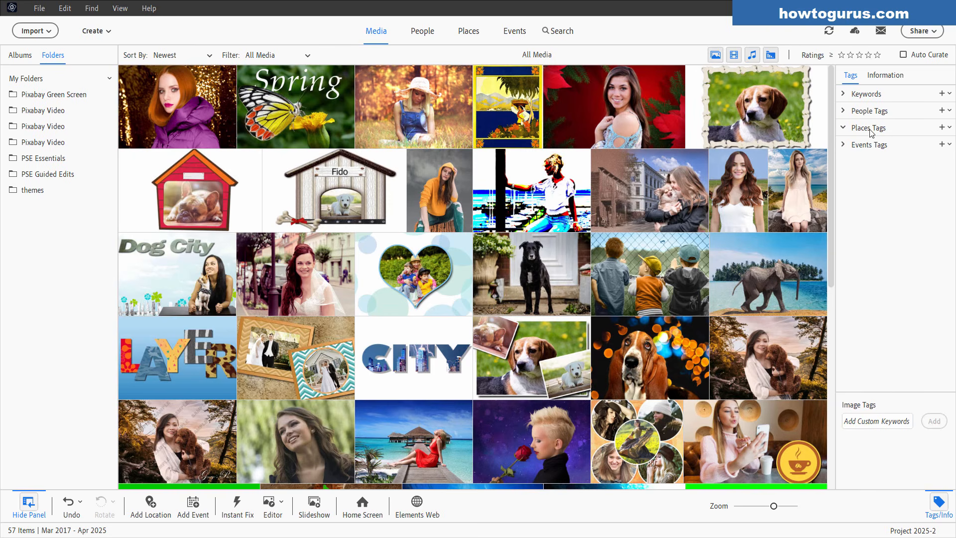
pyautogui.click(949, 127)
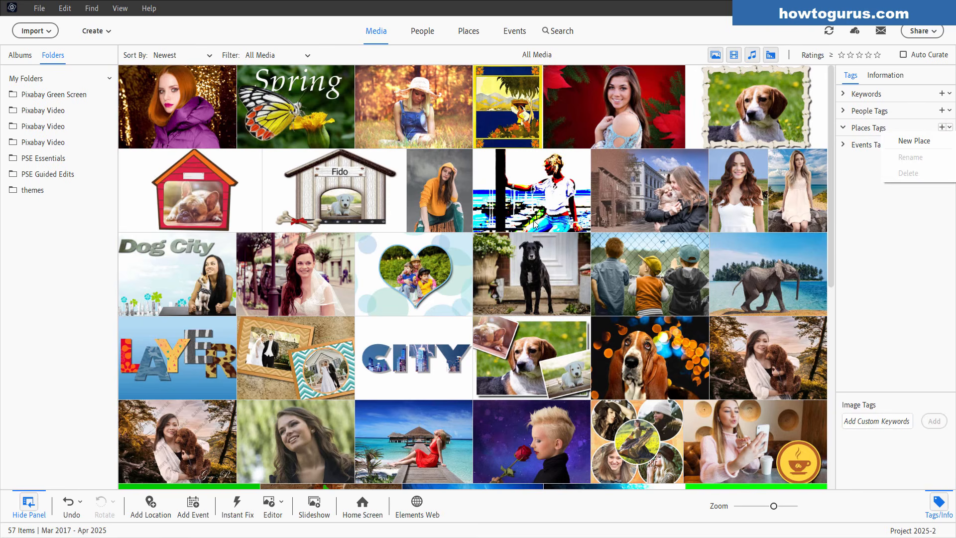
pyautogui.click(156, 508)
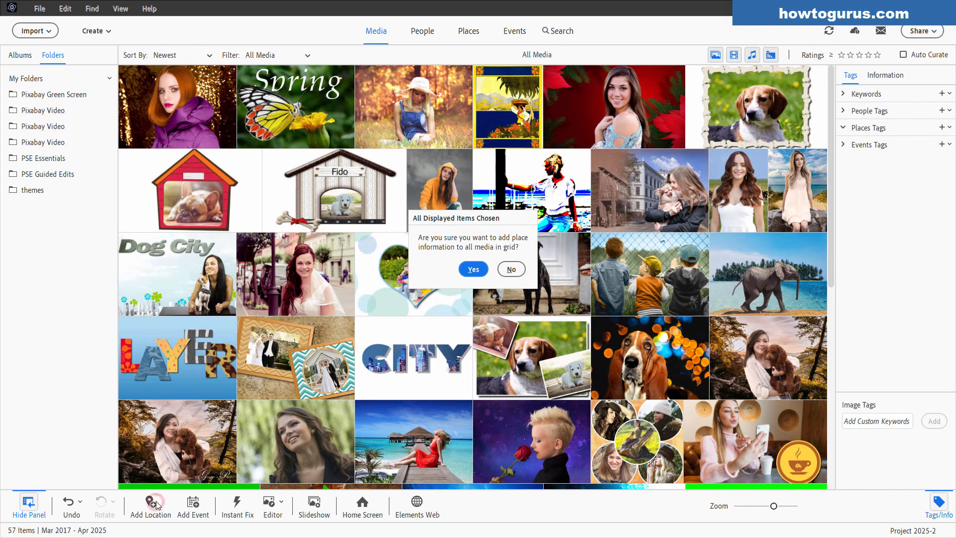
pyautogui.press('Escape')
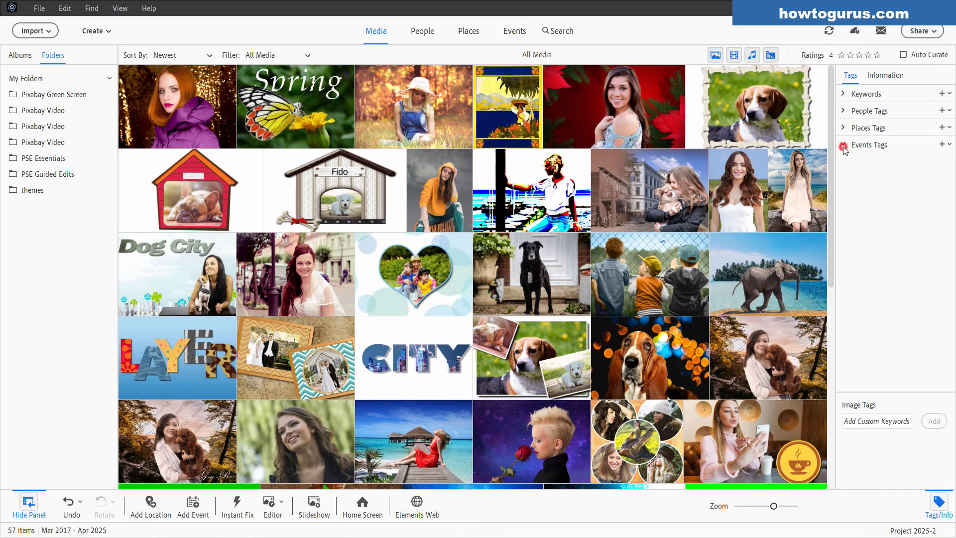
pyautogui.click(843, 145)
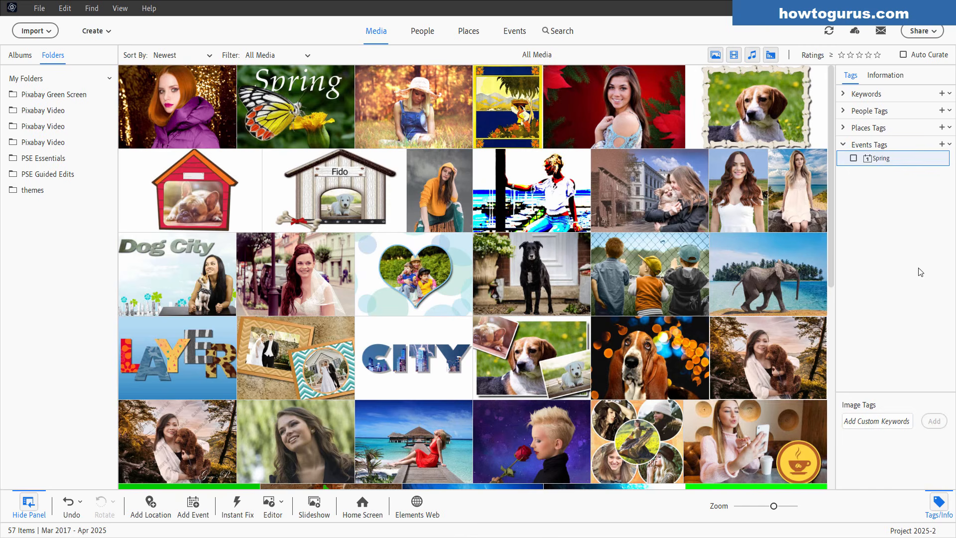
pyautogui.click(843, 94)
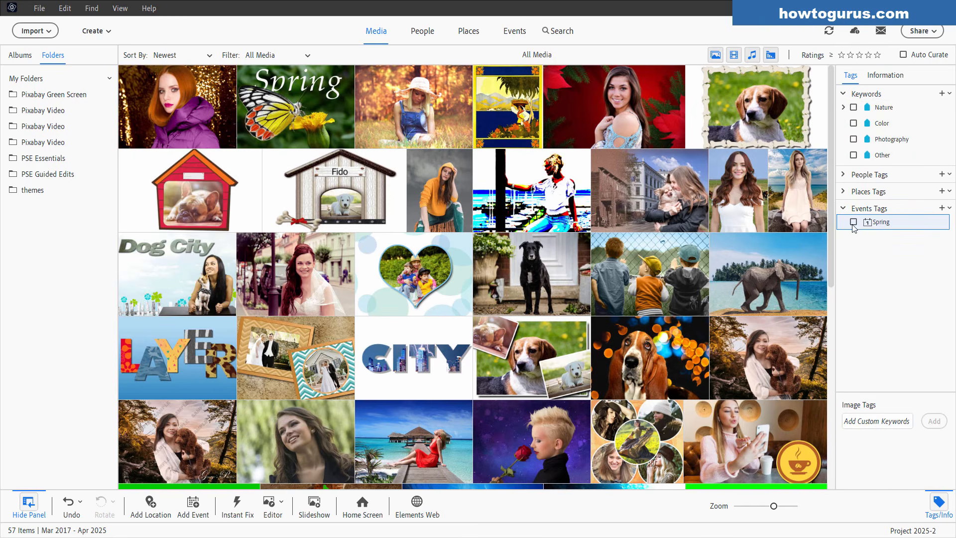
pyautogui.moveTo(830, 196); pyautogui.dragTo(829, 215)
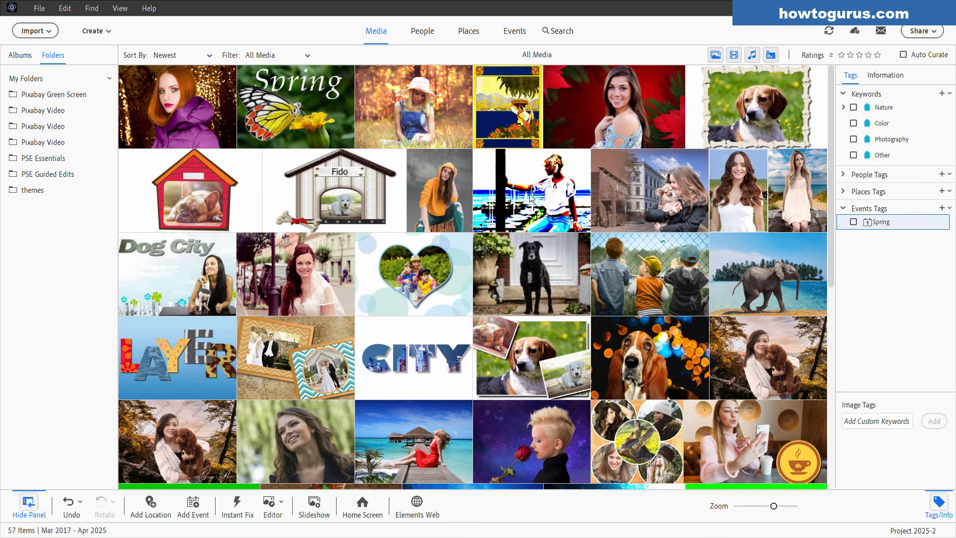